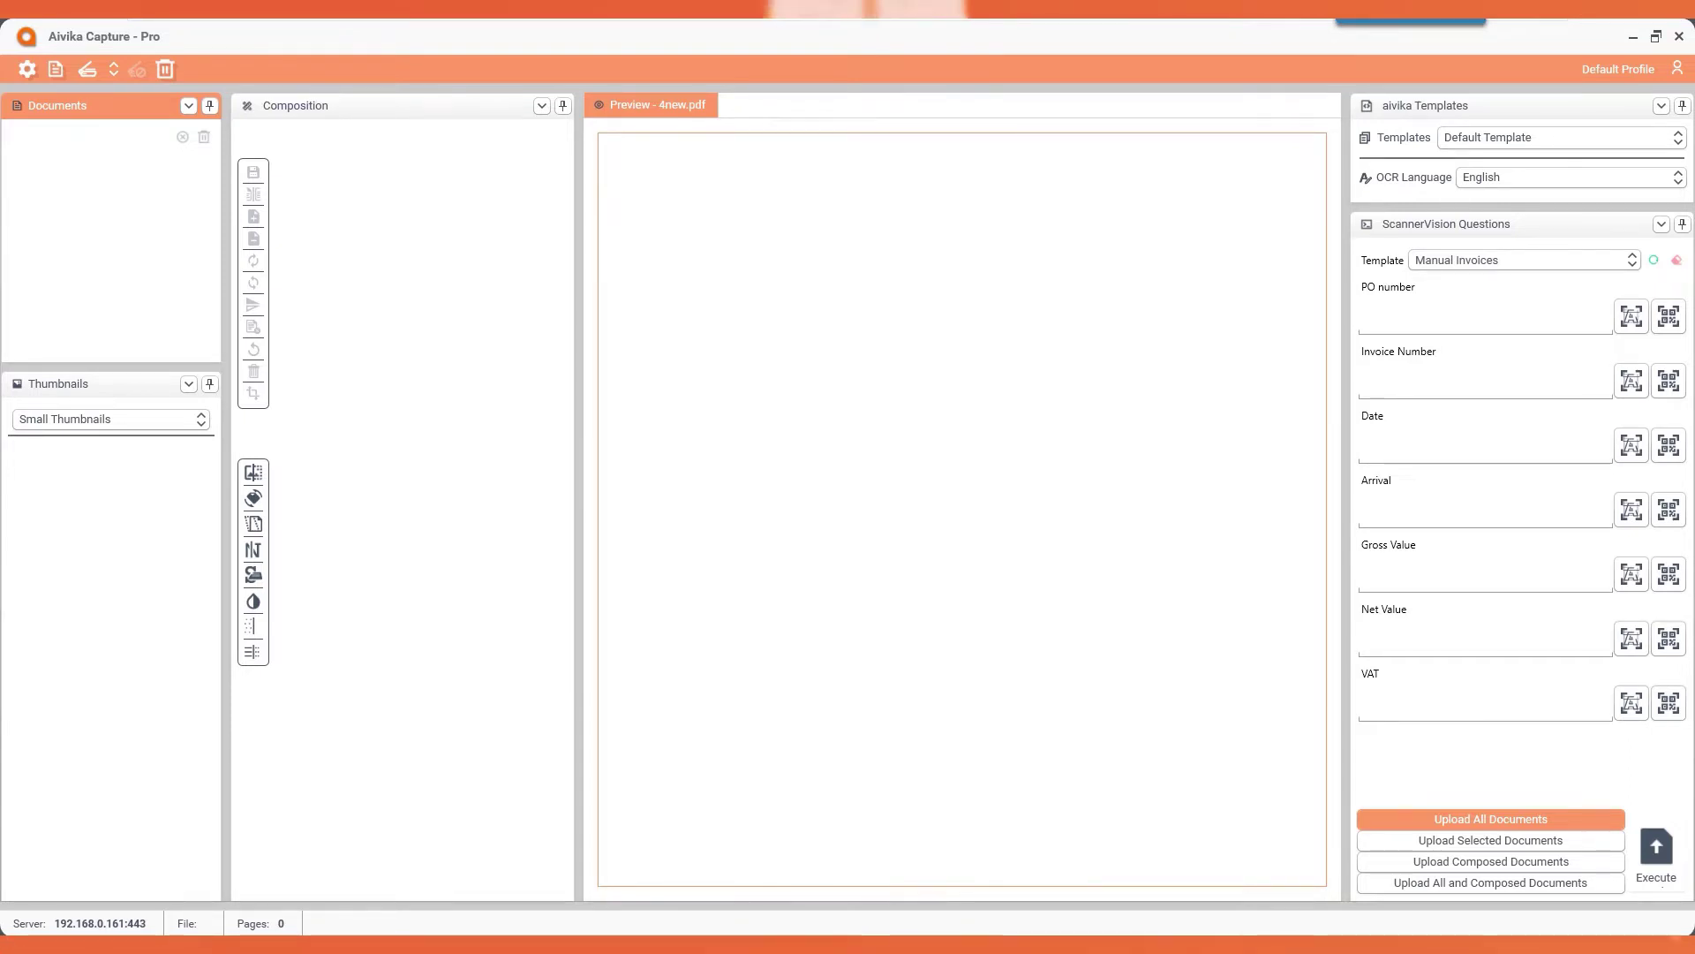
# Open the input settings and enable the "test" hot folder
pyautogui.click(27, 71)
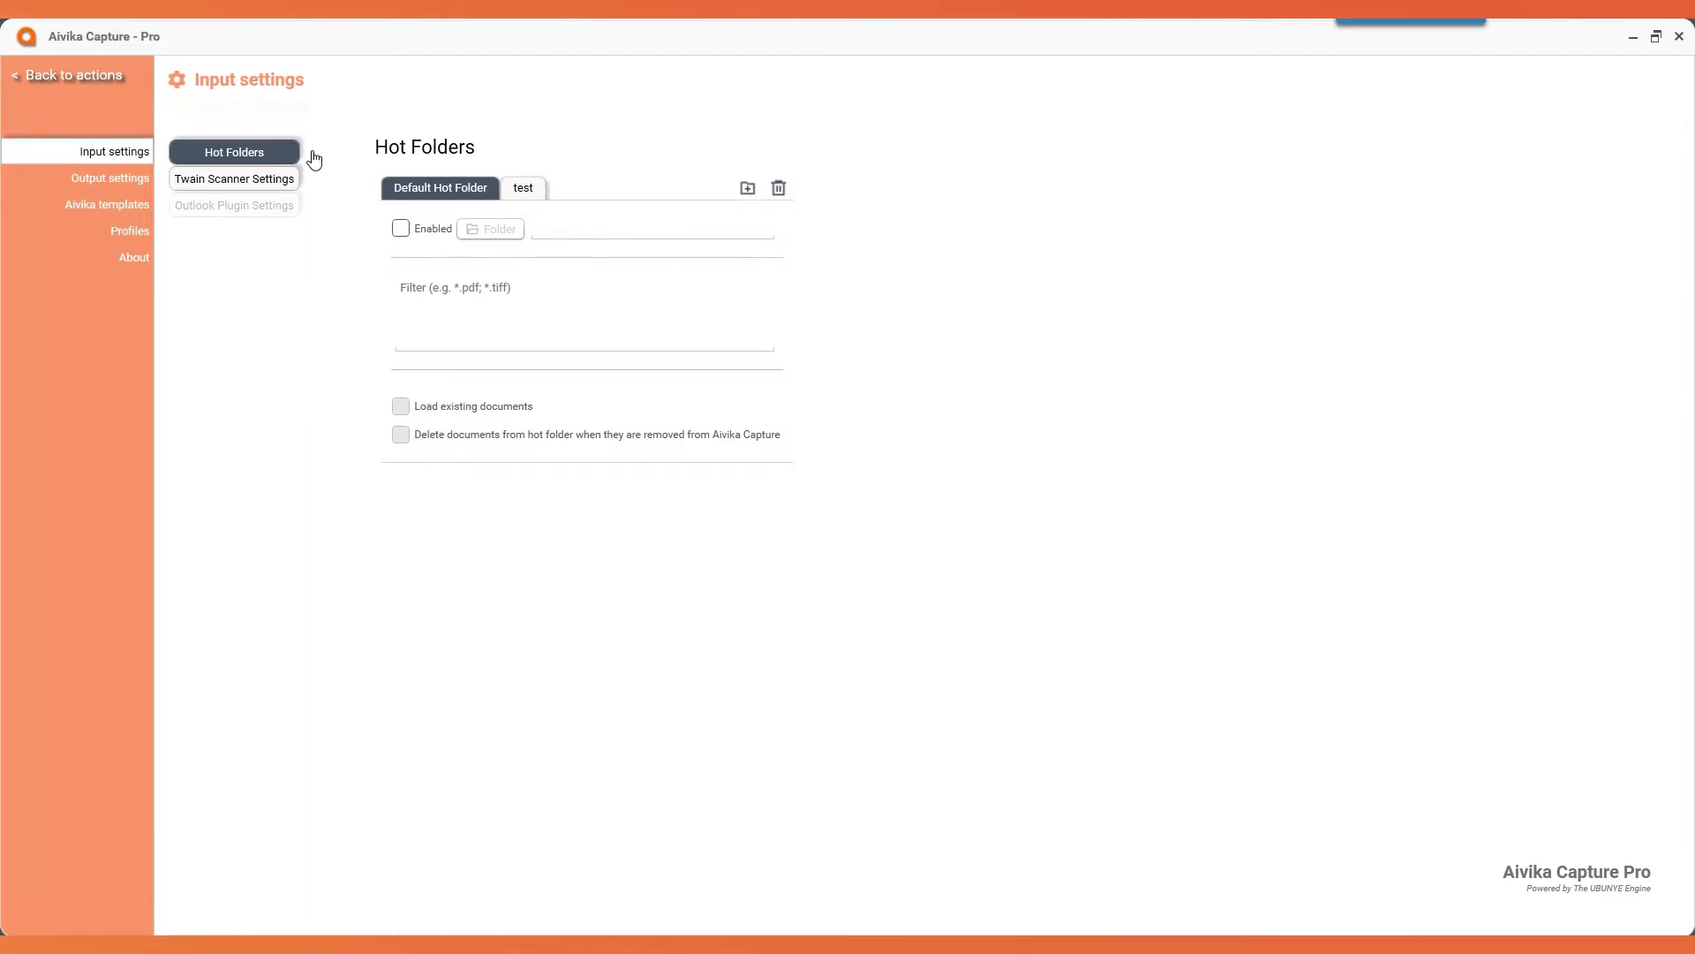
pyautogui.click(524, 187)
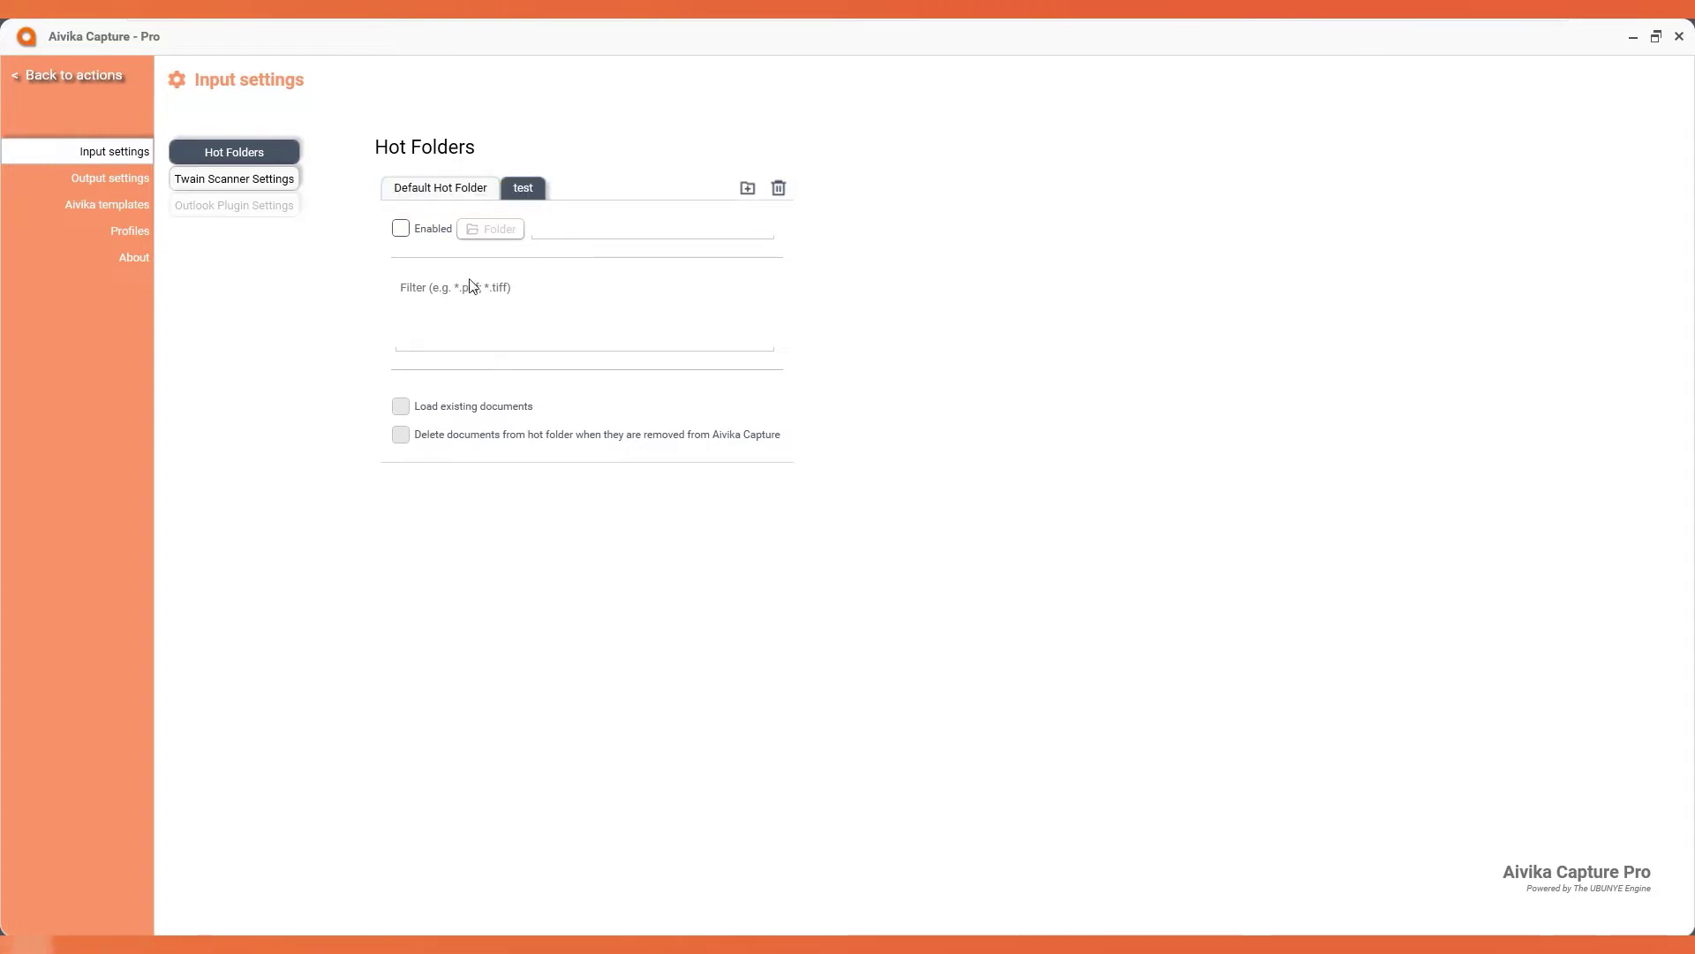
pyautogui.click(400, 231)
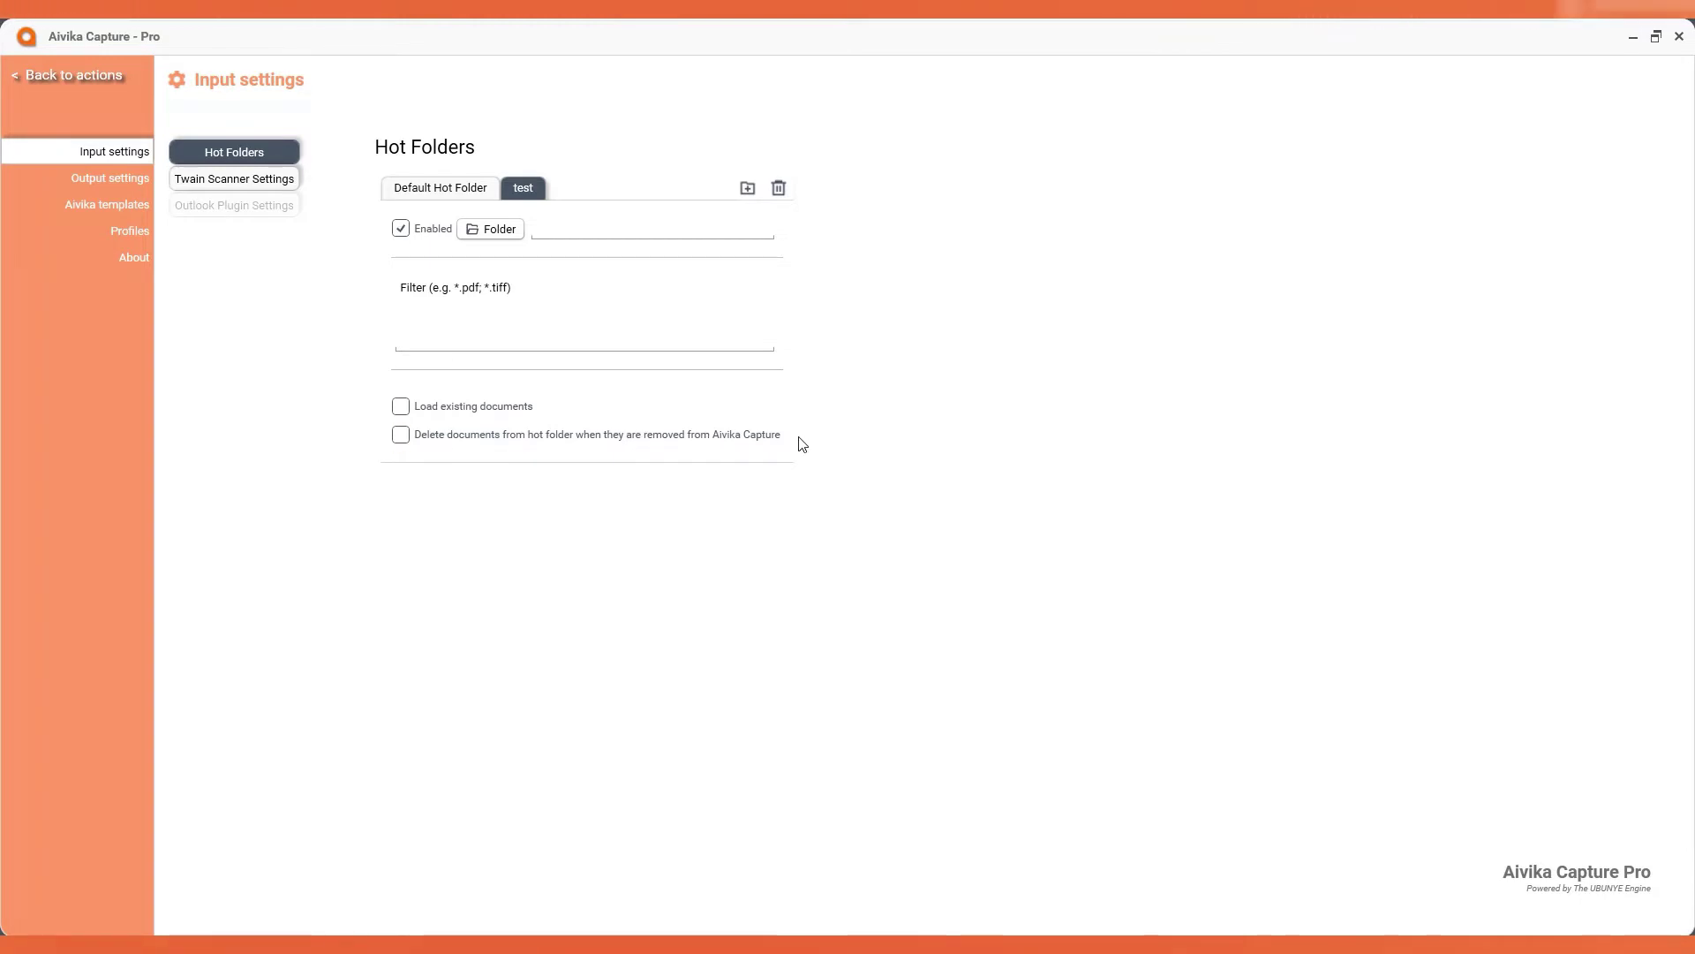
# Set the HomeOffice Twain scanner to use device capabilities instead of driver profiles, and check its color and type options
pyautogui.click(213, 178)
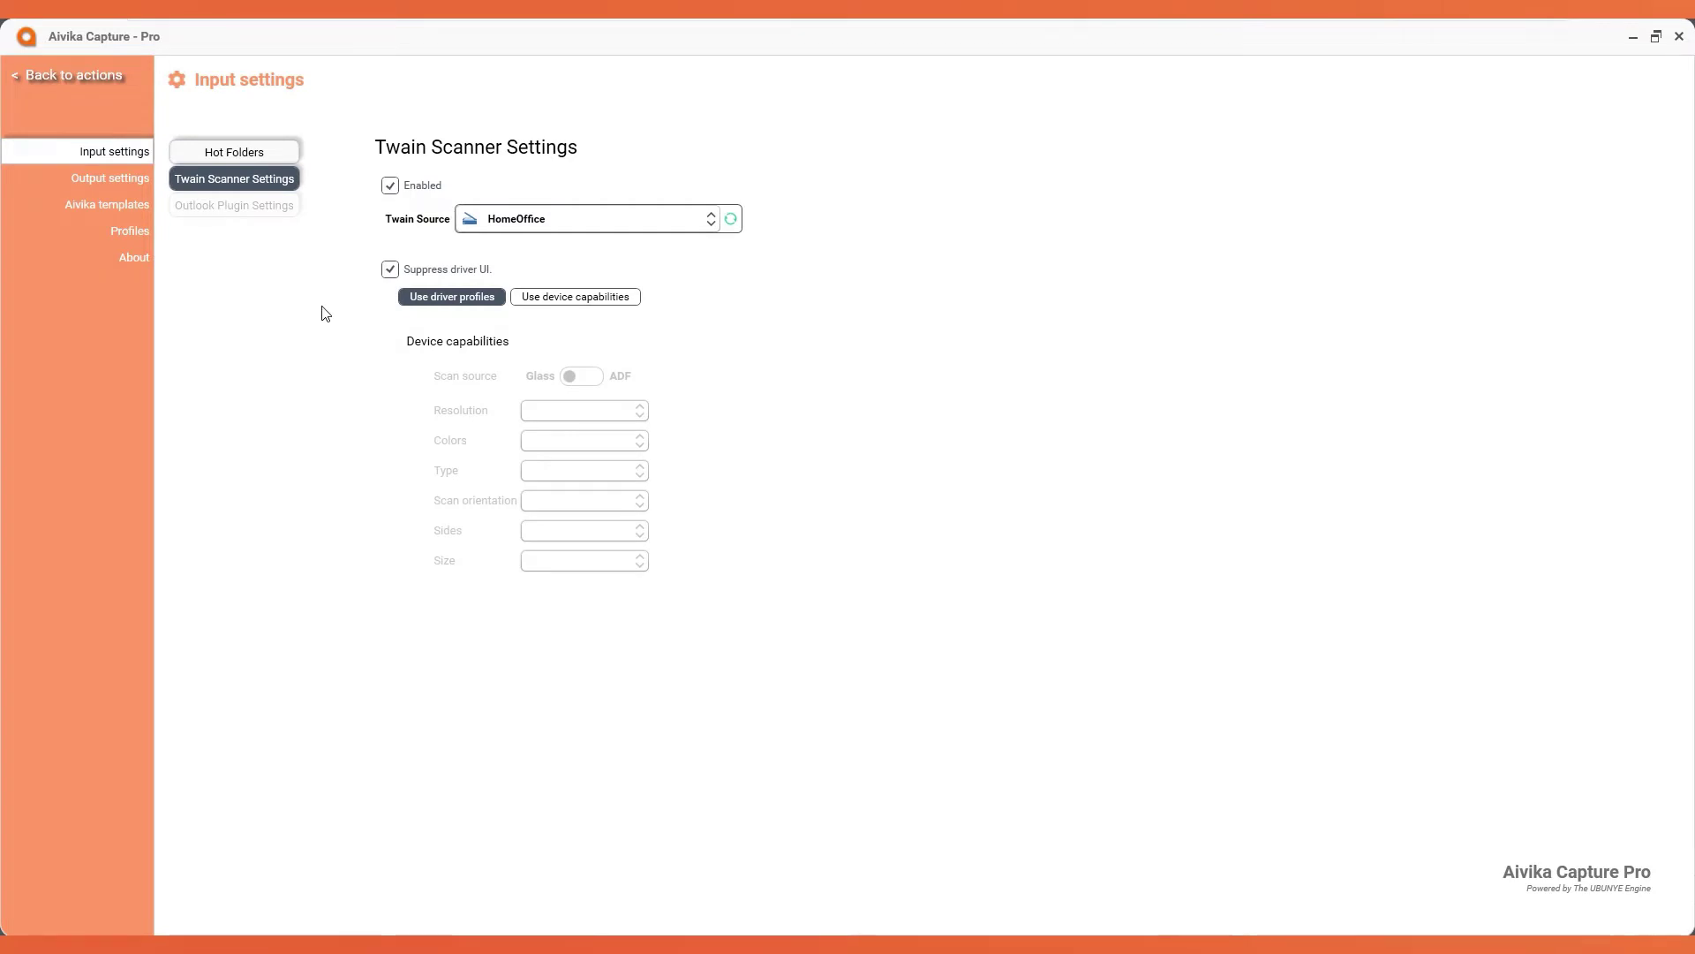
pyautogui.click(658, 227)
pyautogui.click(662, 224)
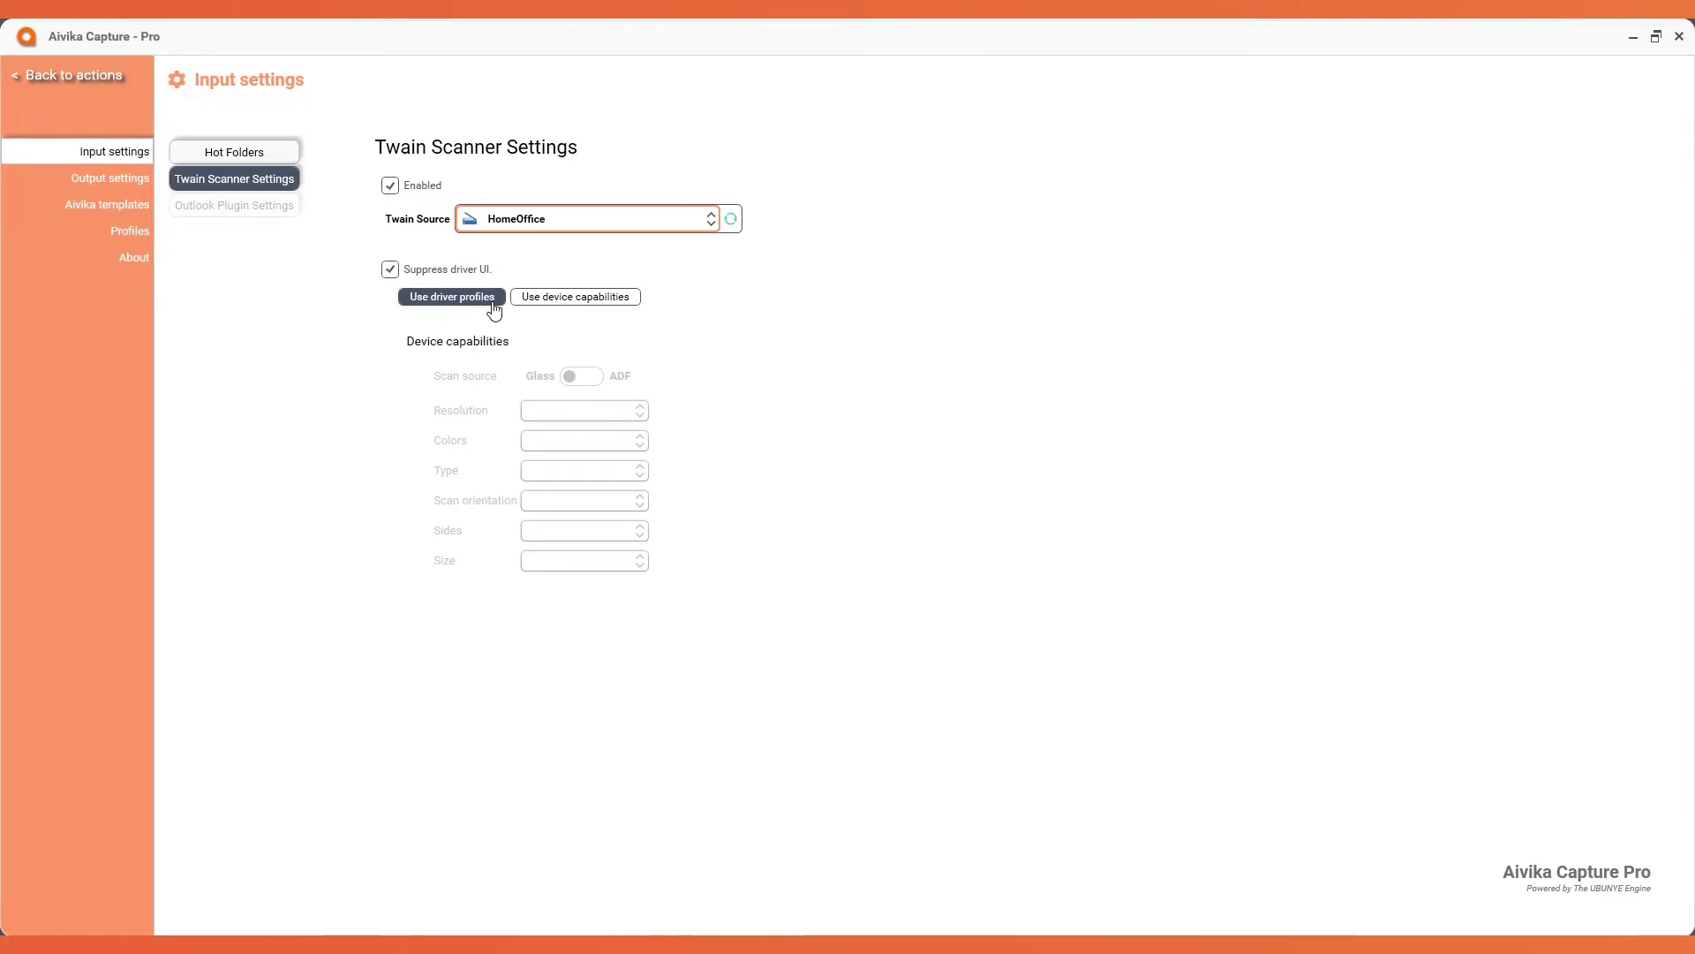
pyautogui.click(529, 305)
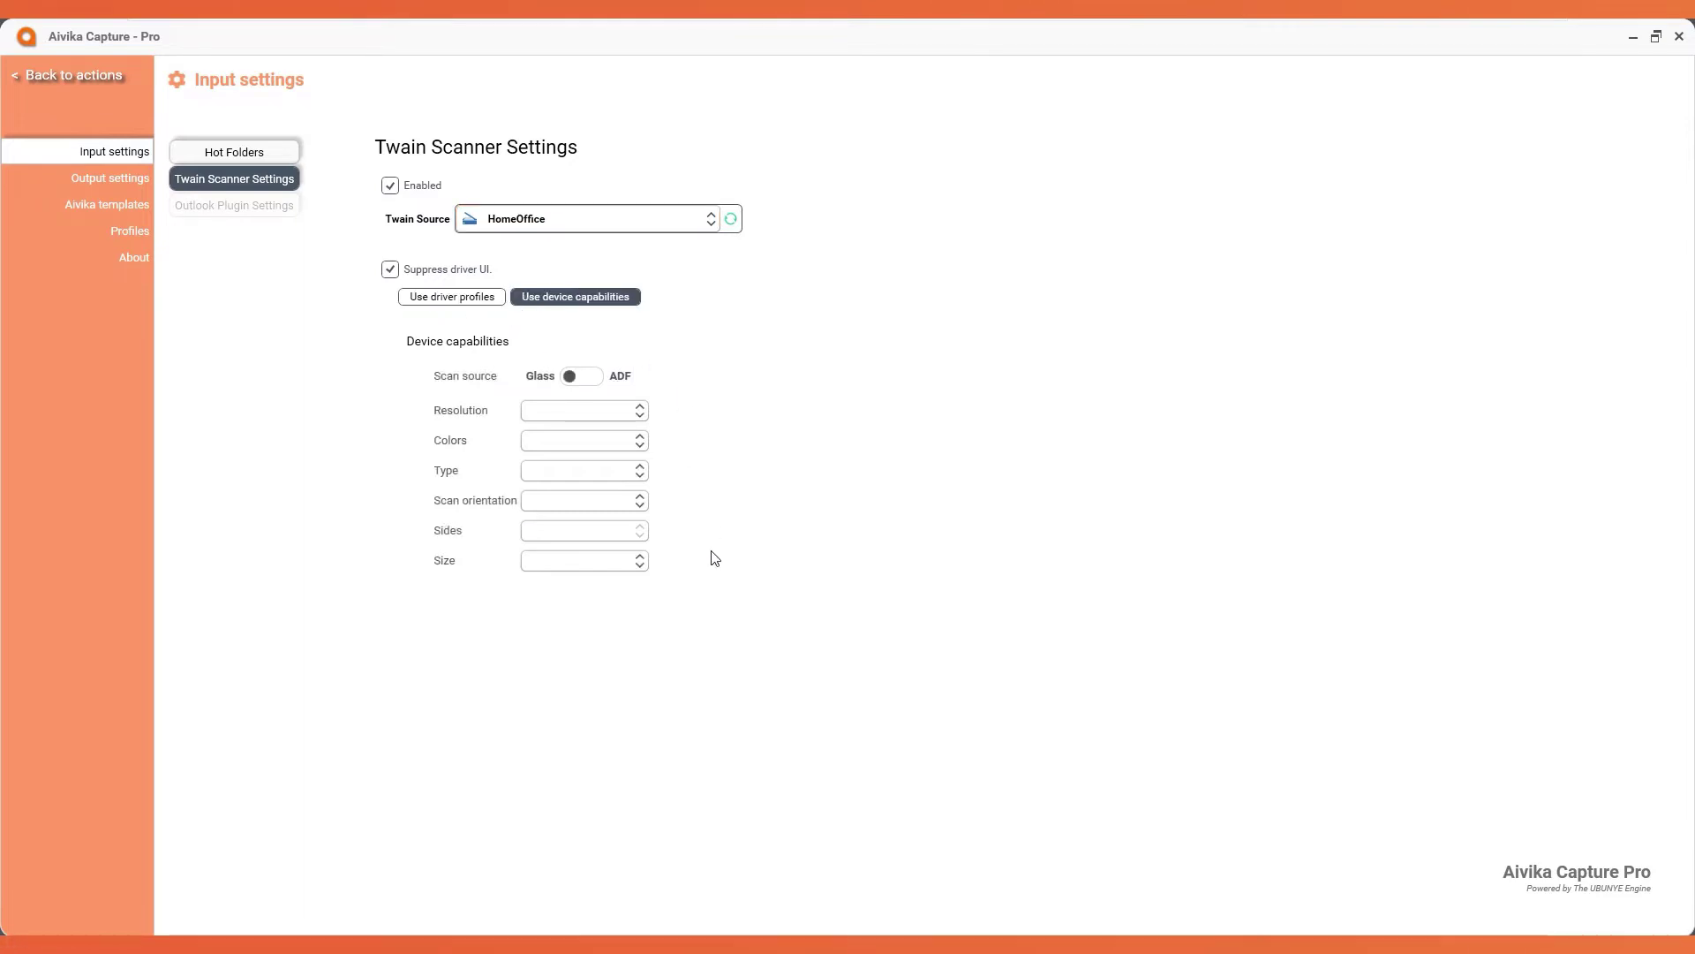
pyautogui.click(644, 448)
pyautogui.click(601, 470)
# Review the ScannerVision server connection fields in the output settings
pyautogui.click(114, 179)
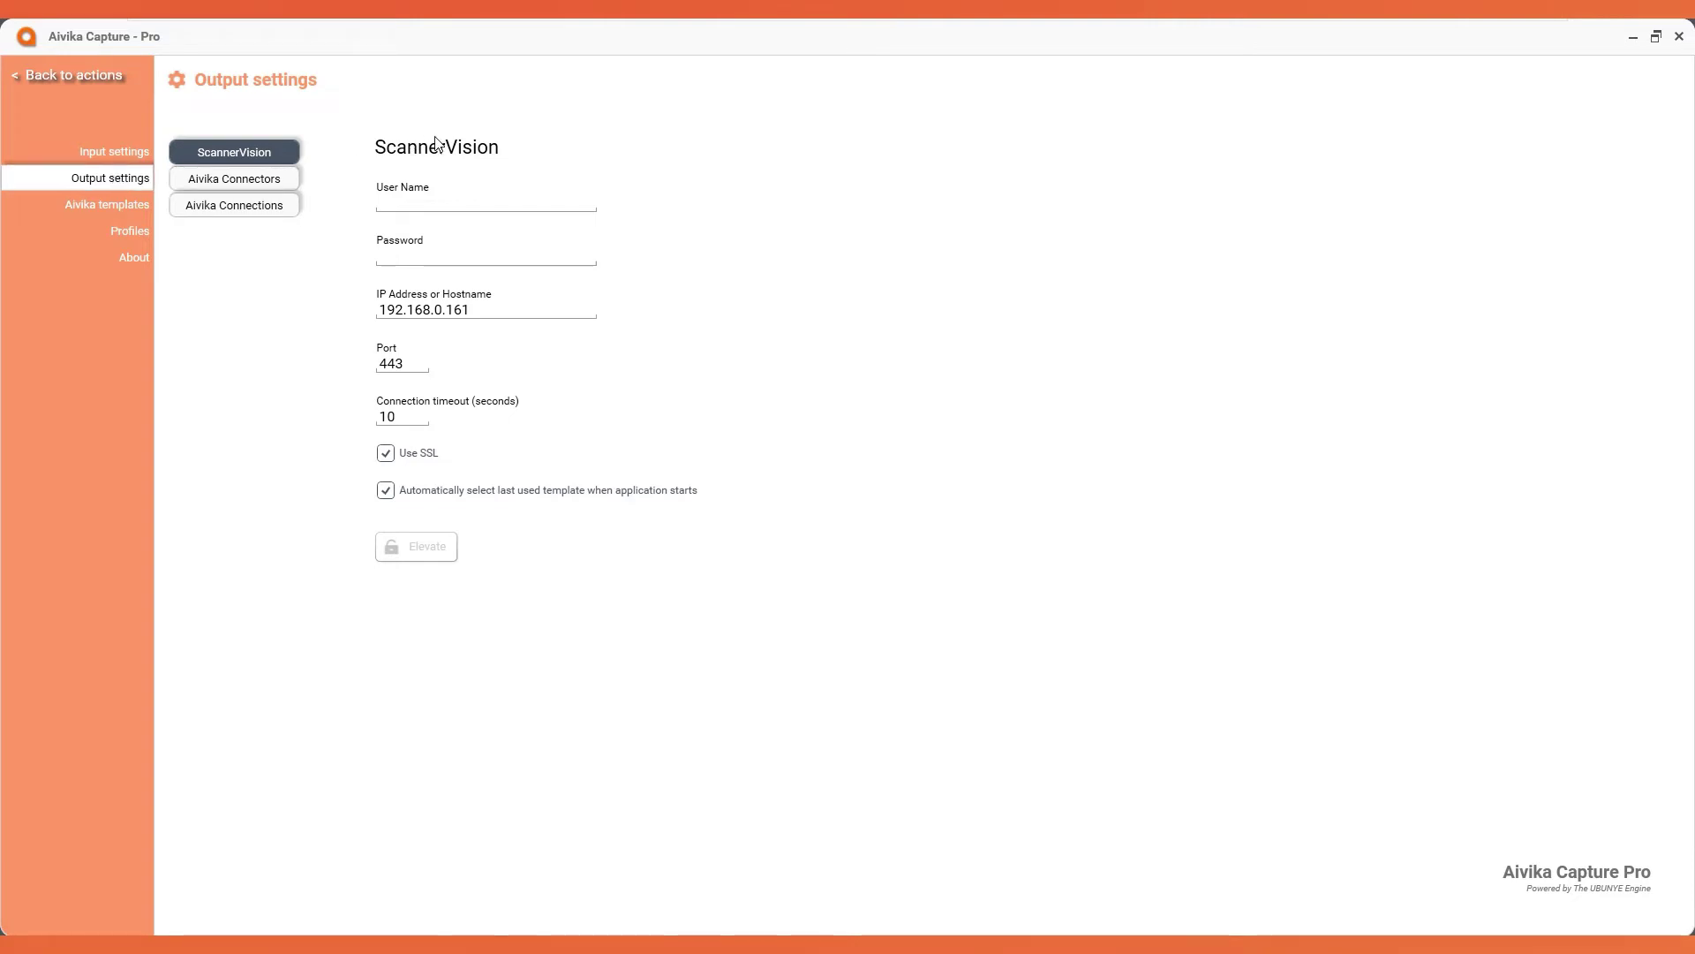
pyautogui.click(438, 252)
# Inspect the DocVolante connector's upload configuration through the UK server connection, cancel it, and view the list of DocVolante connections
pyautogui.click(244, 177)
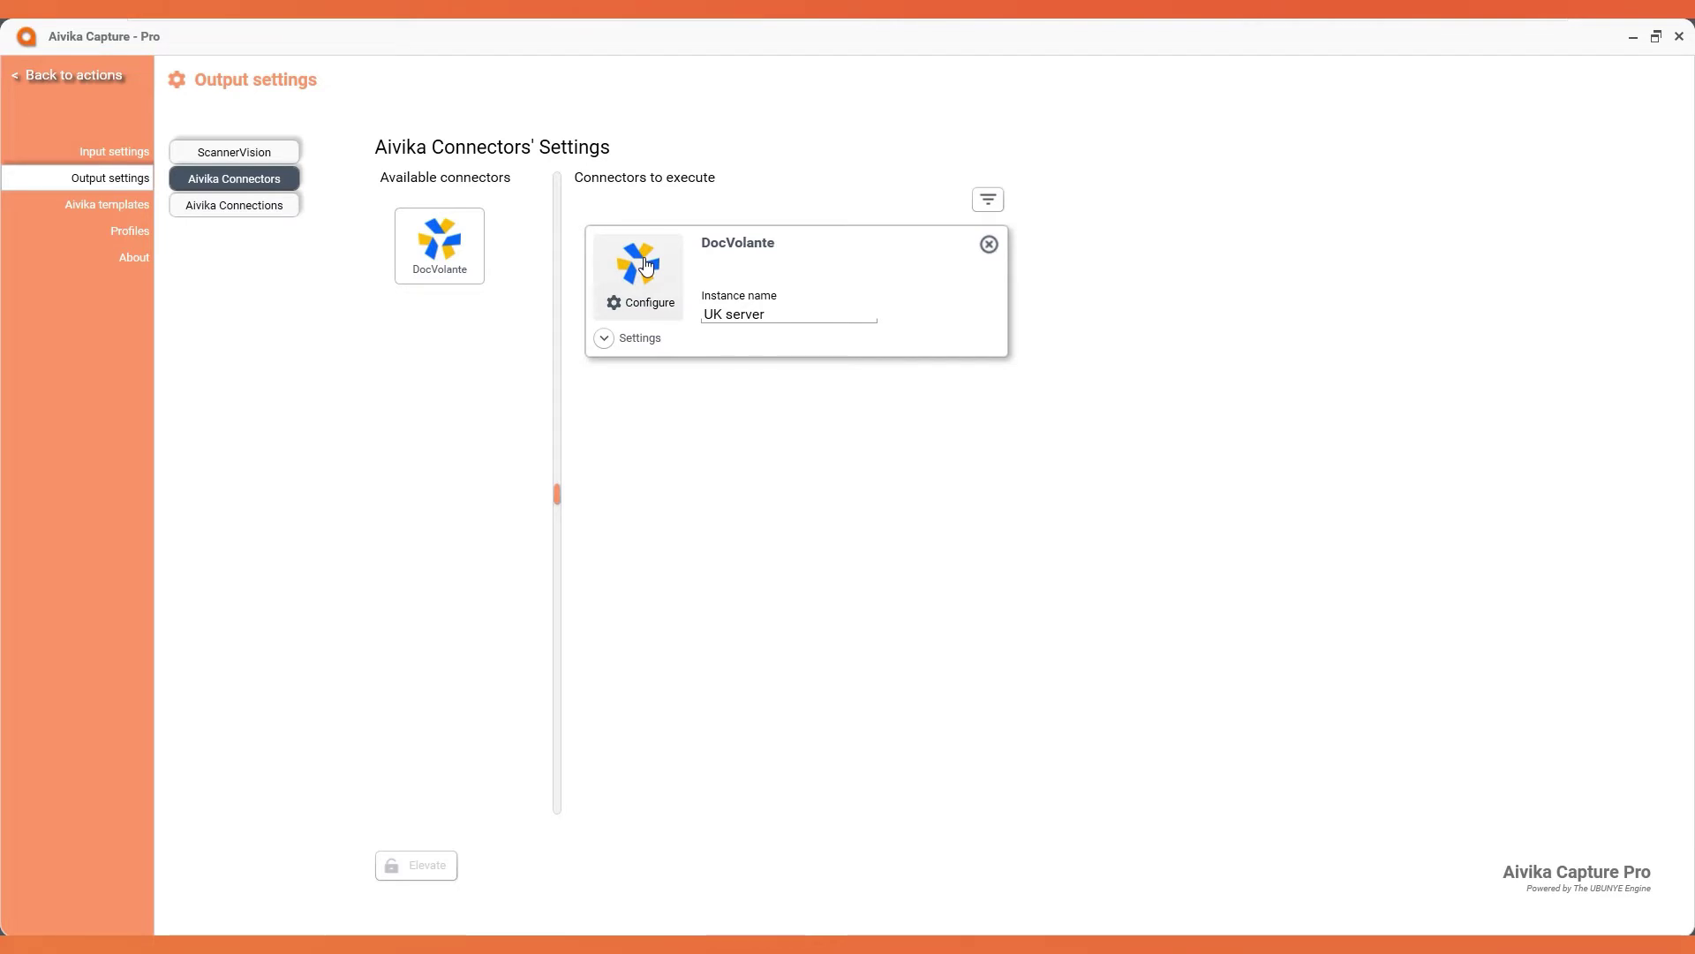
pyautogui.click(648, 265)
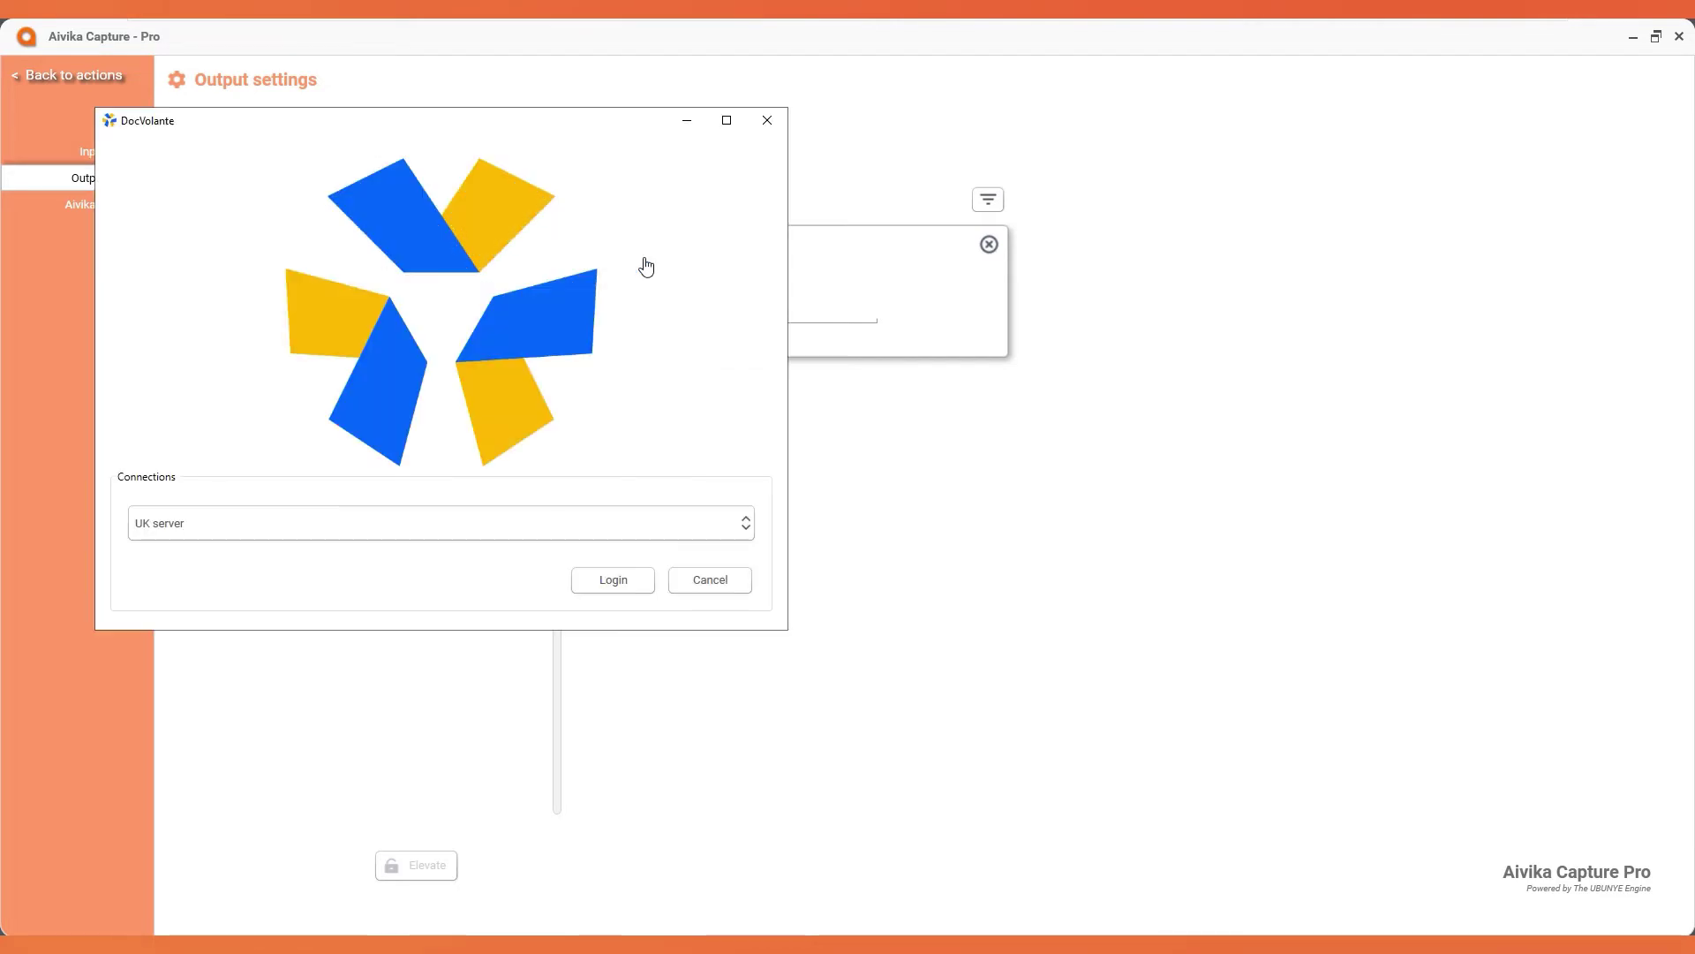
pyautogui.click(741, 524)
pyautogui.click(621, 590)
pyautogui.click(622, 593)
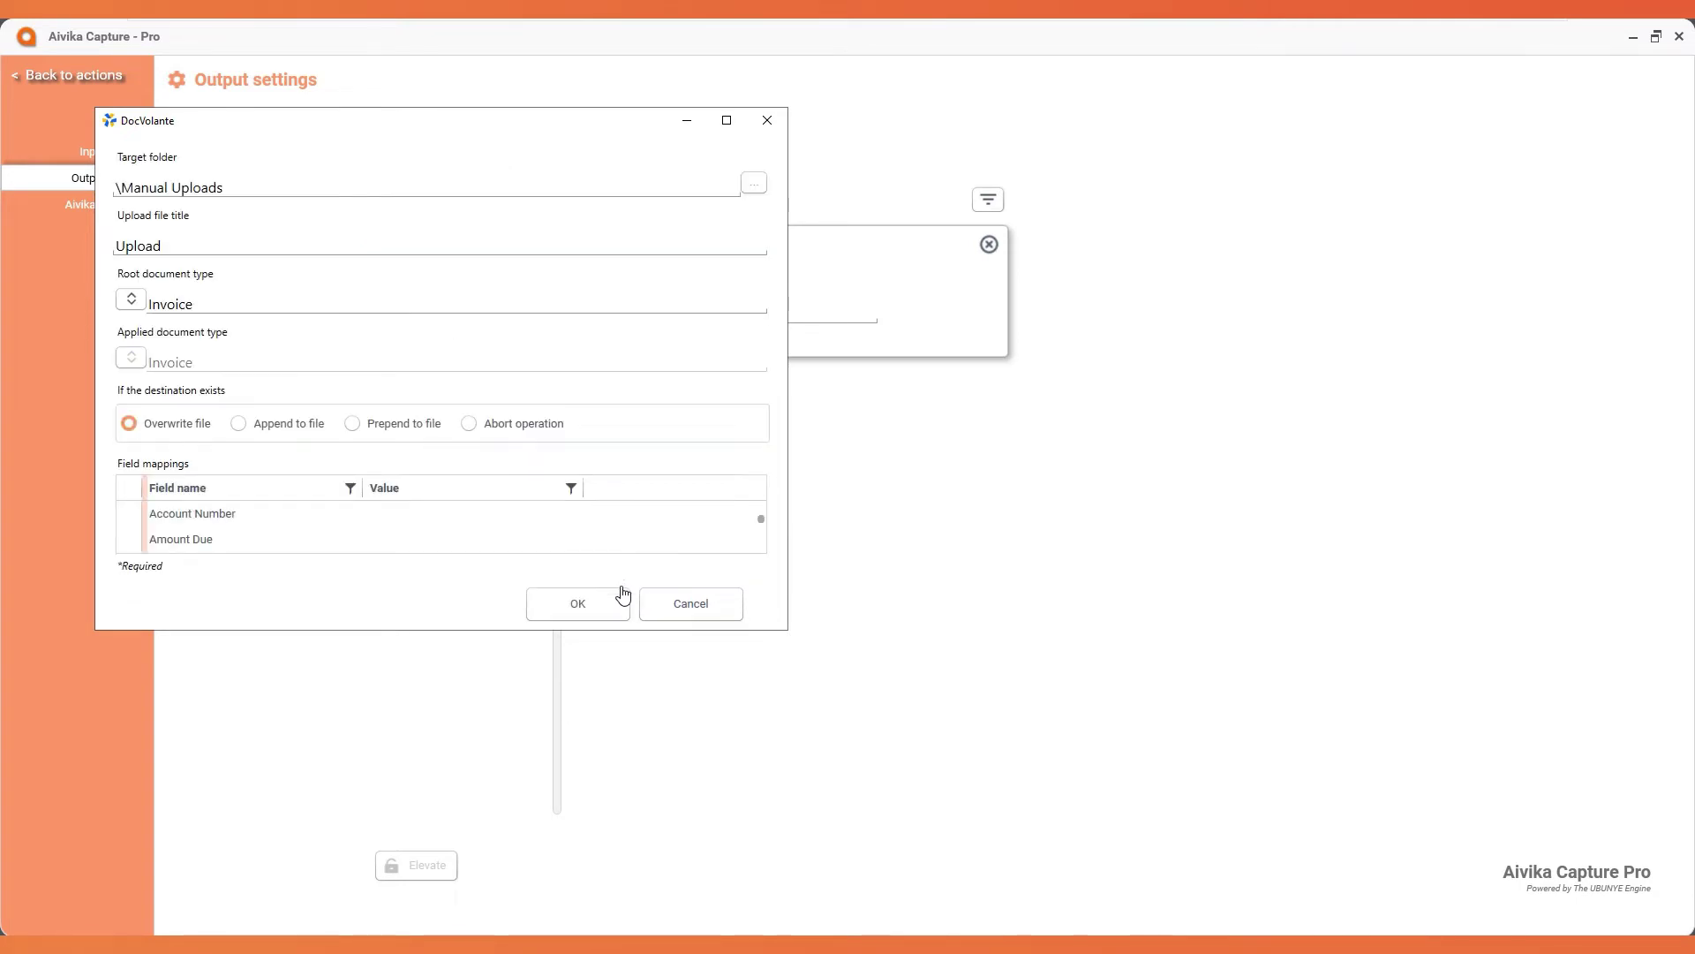
pyautogui.click(667, 605)
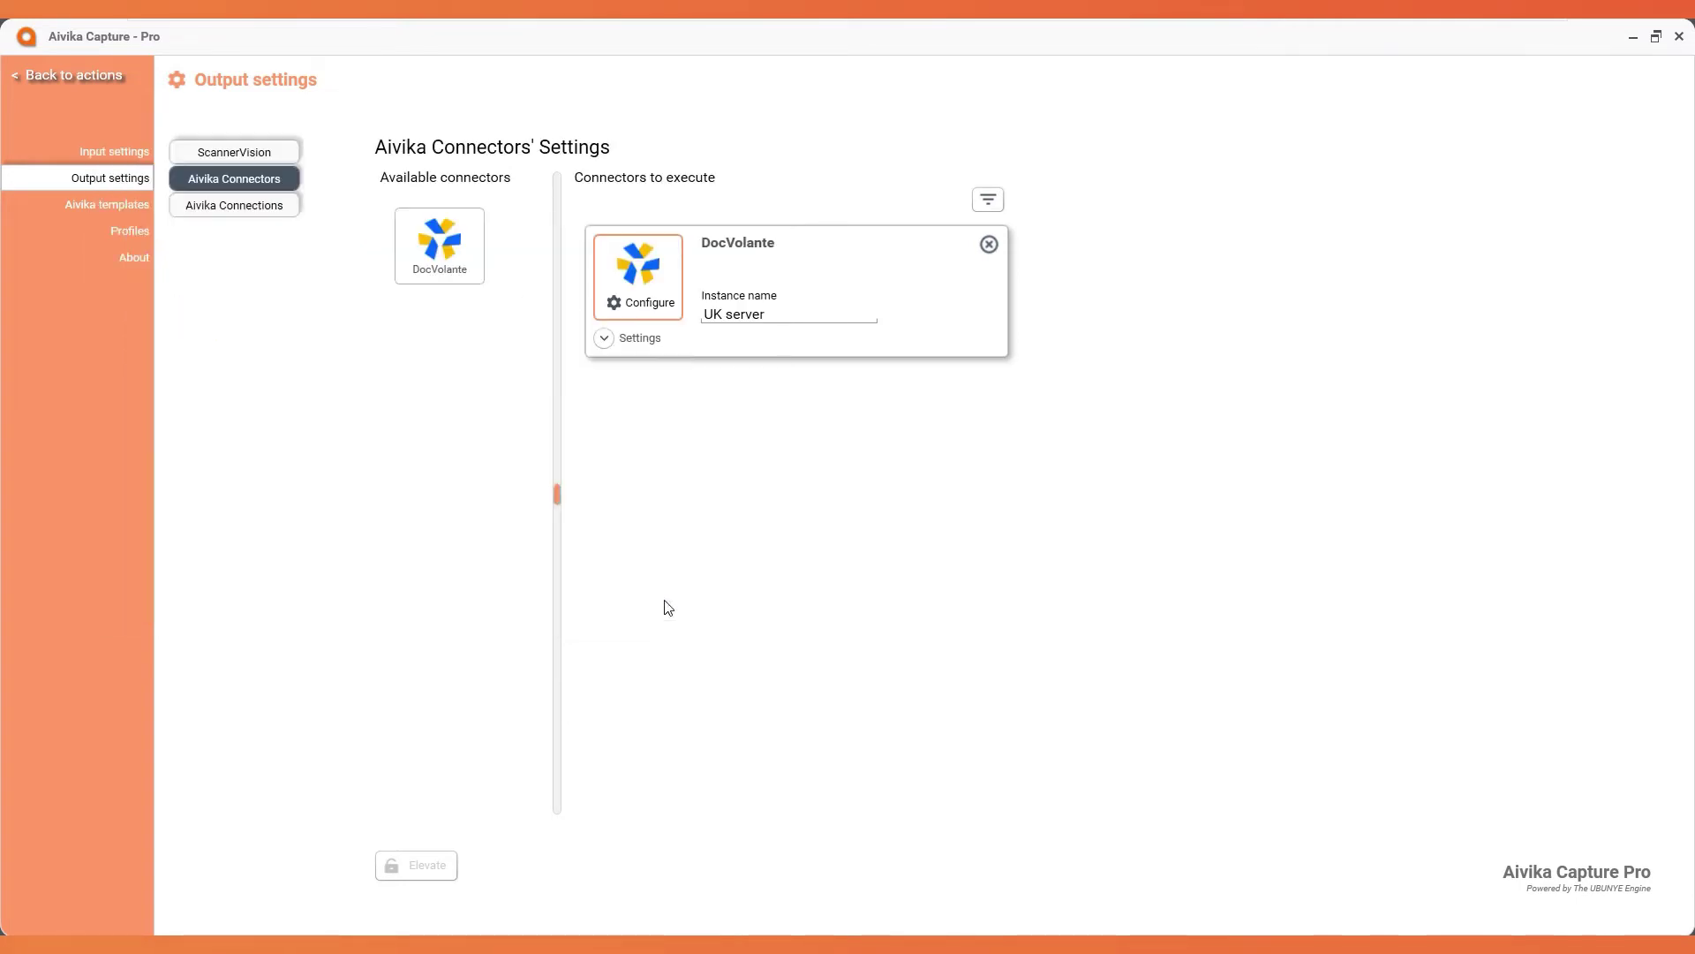
pyautogui.click(260, 214)
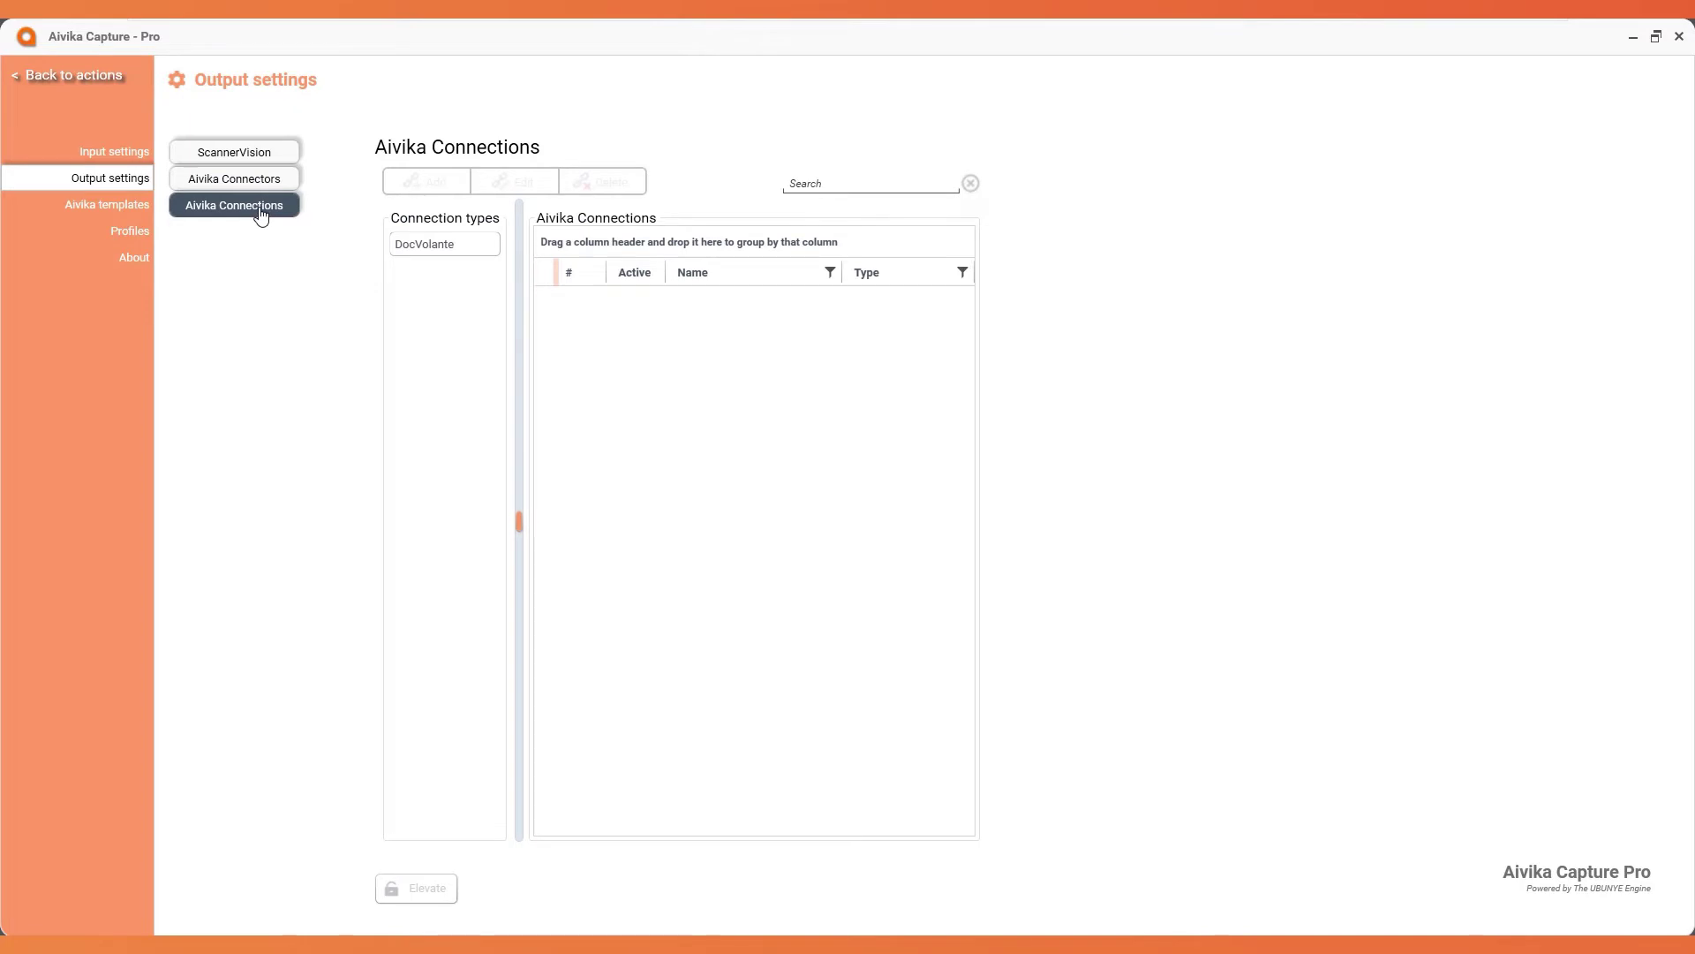
pyautogui.click(421, 252)
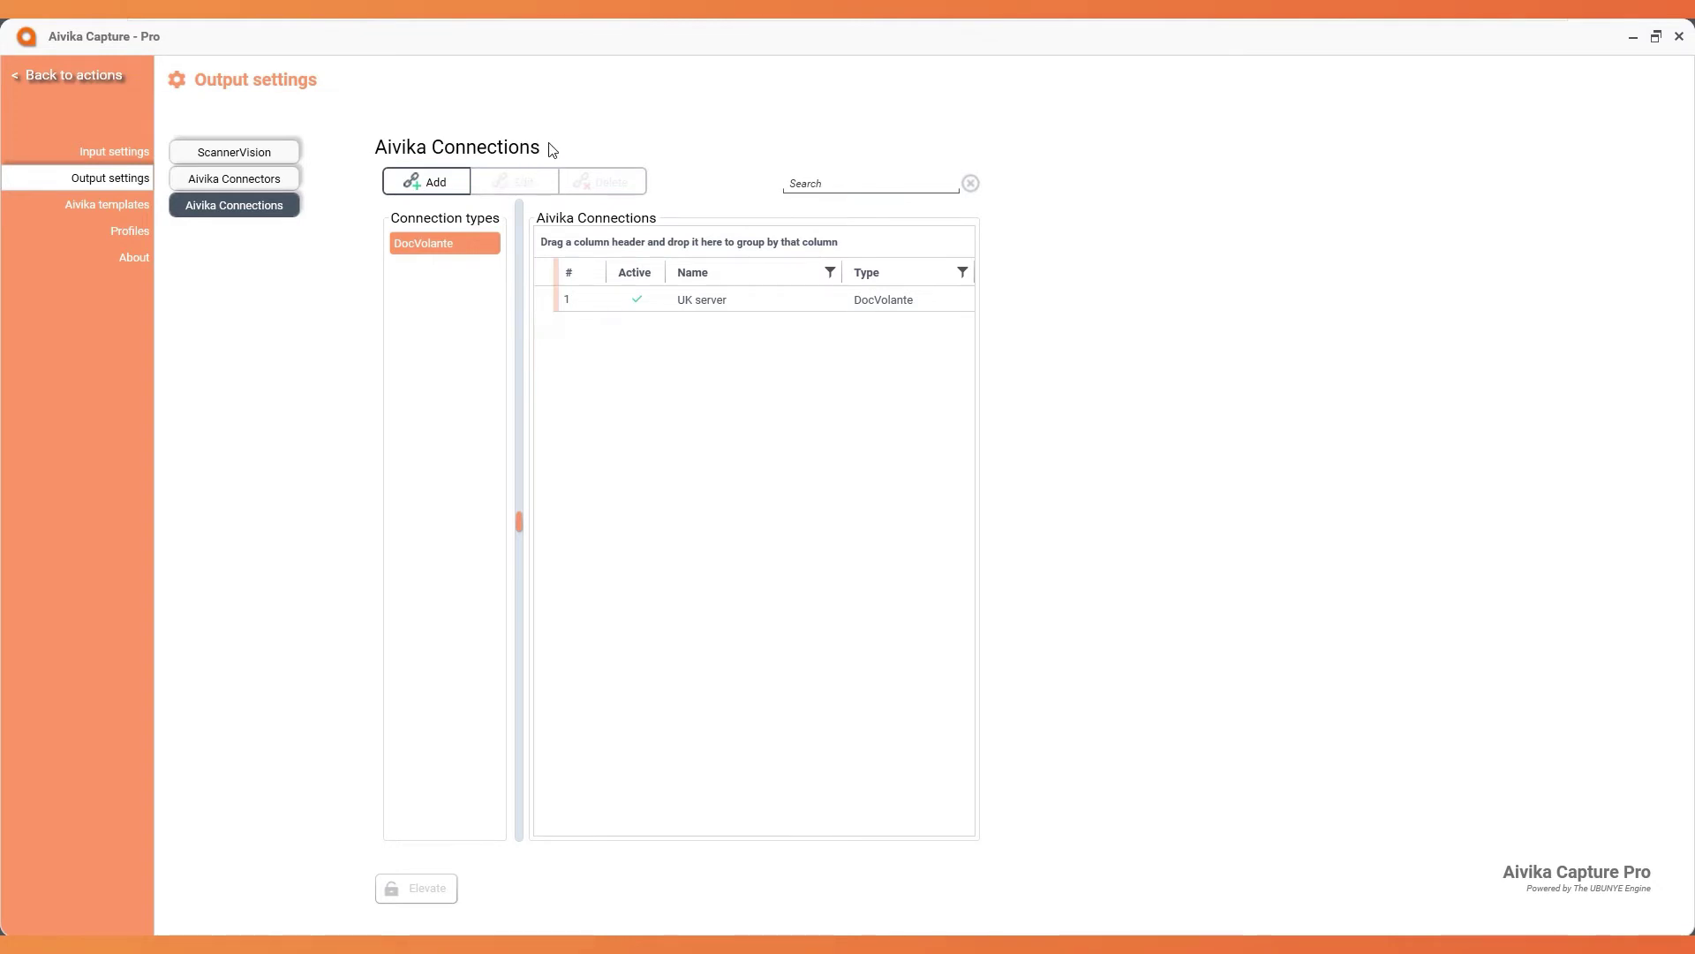
# Turn off Upload Original File in the Default Template of the Aivika templates and review its upload settings
pyautogui.click(88, 209)
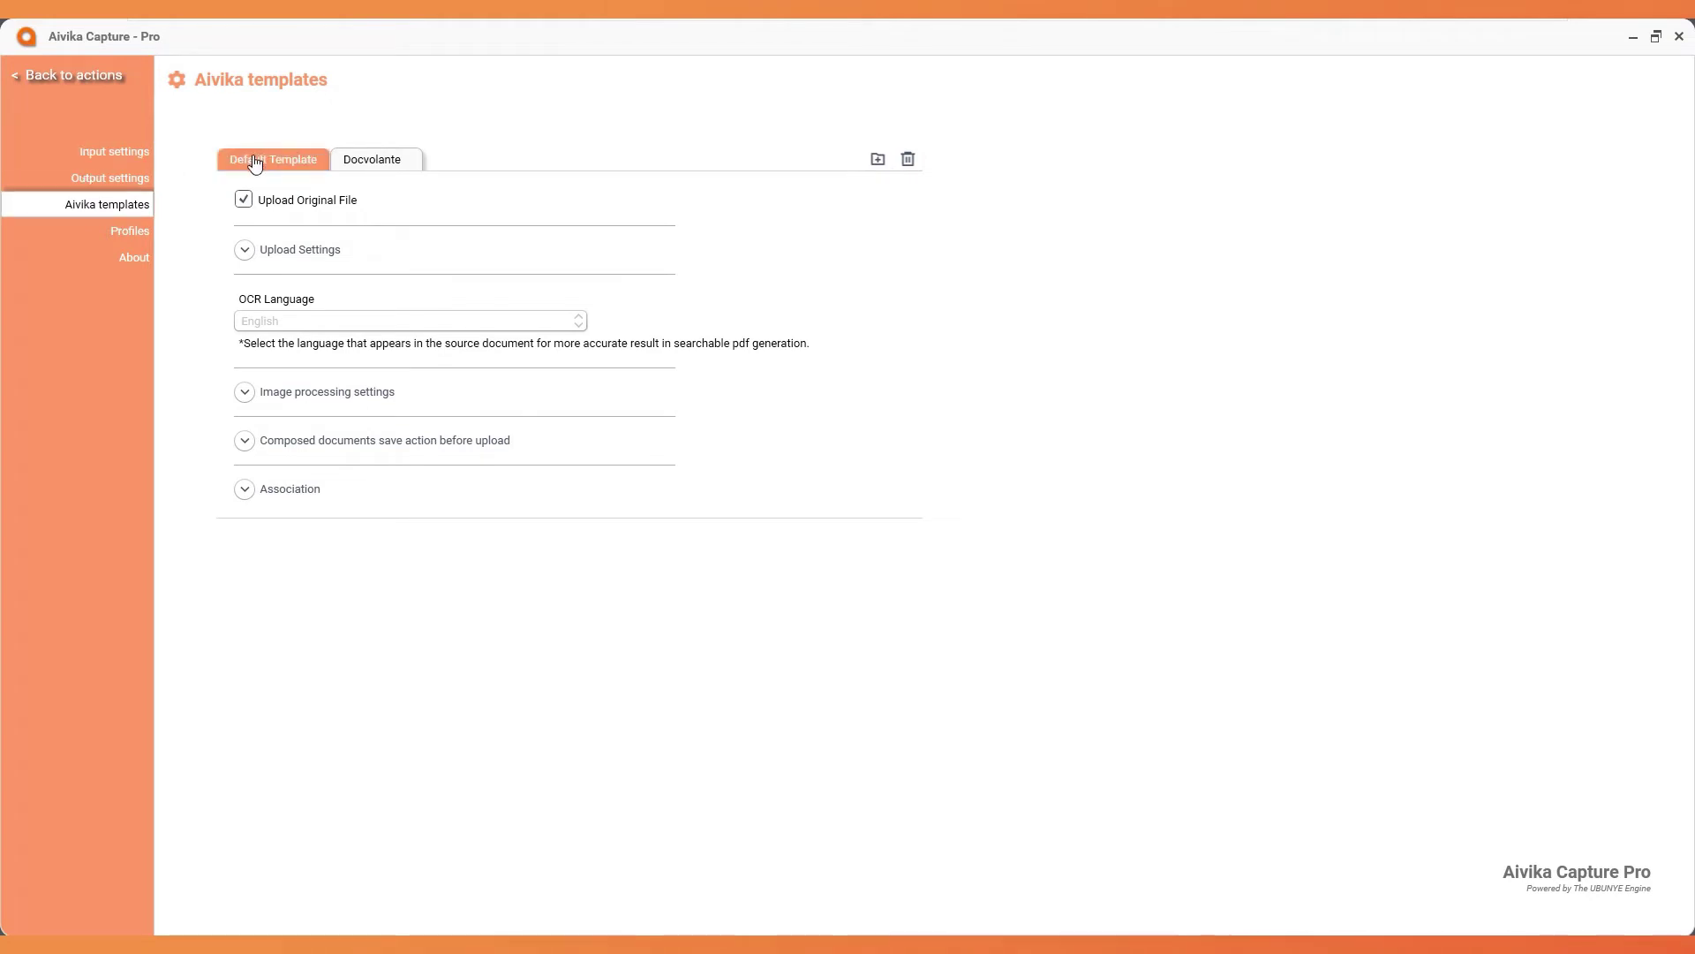
pyautogui.click(245, 250)
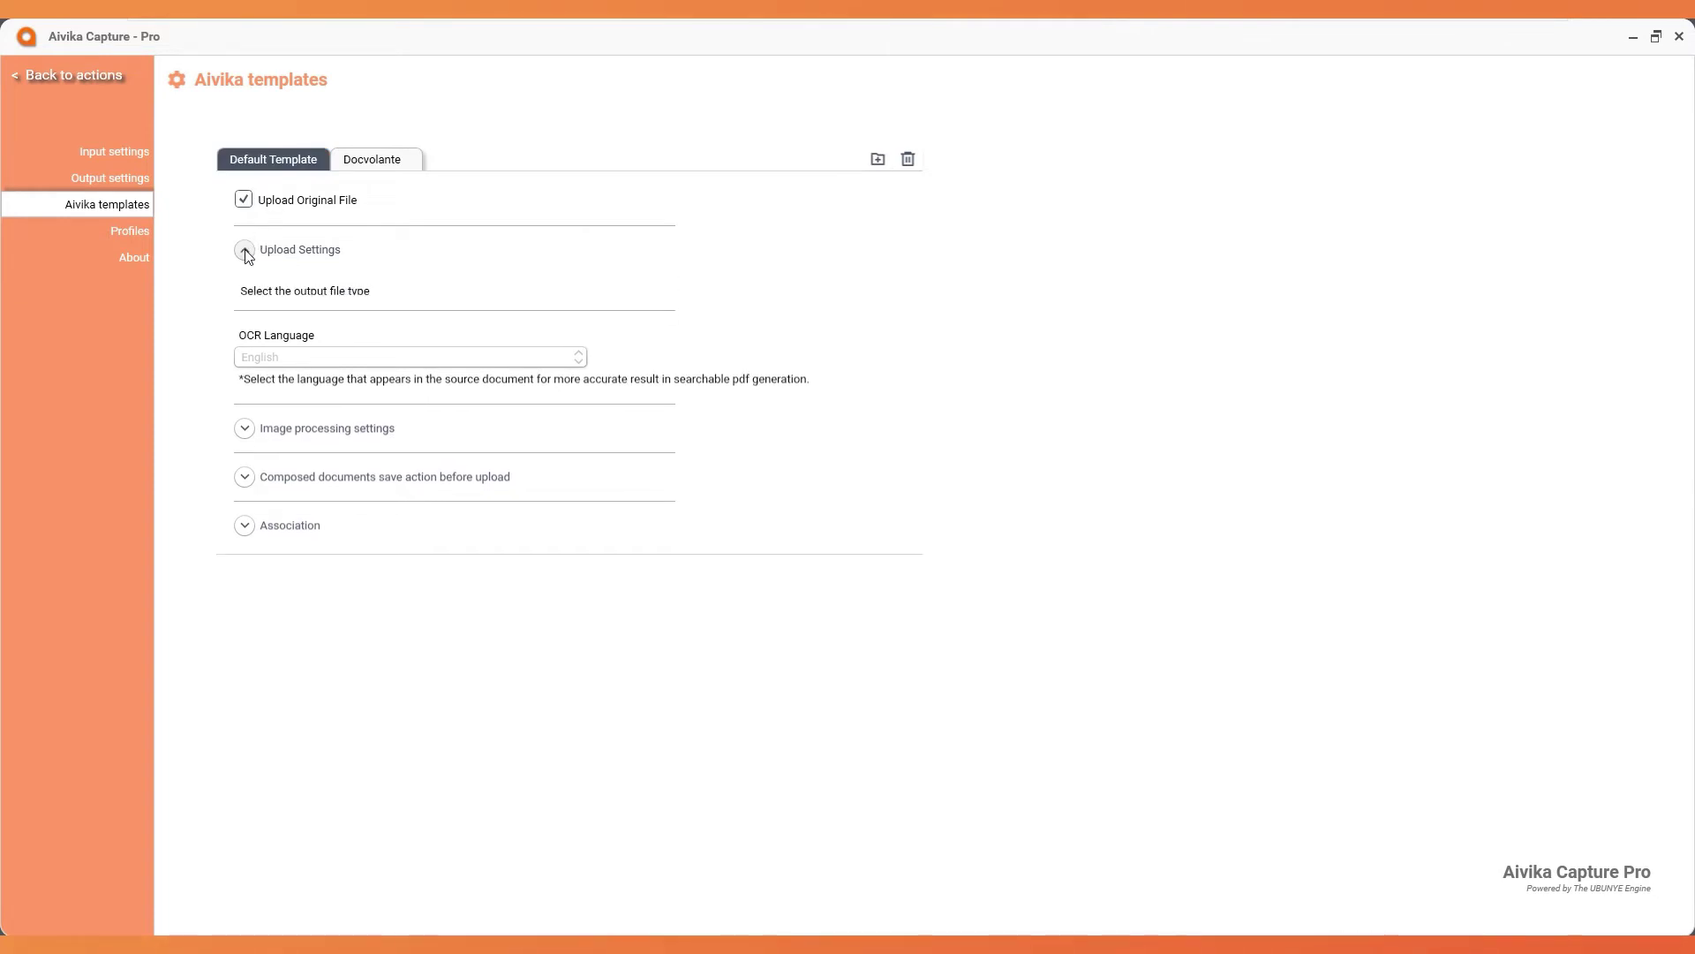
pyautogui.click(243, 199)
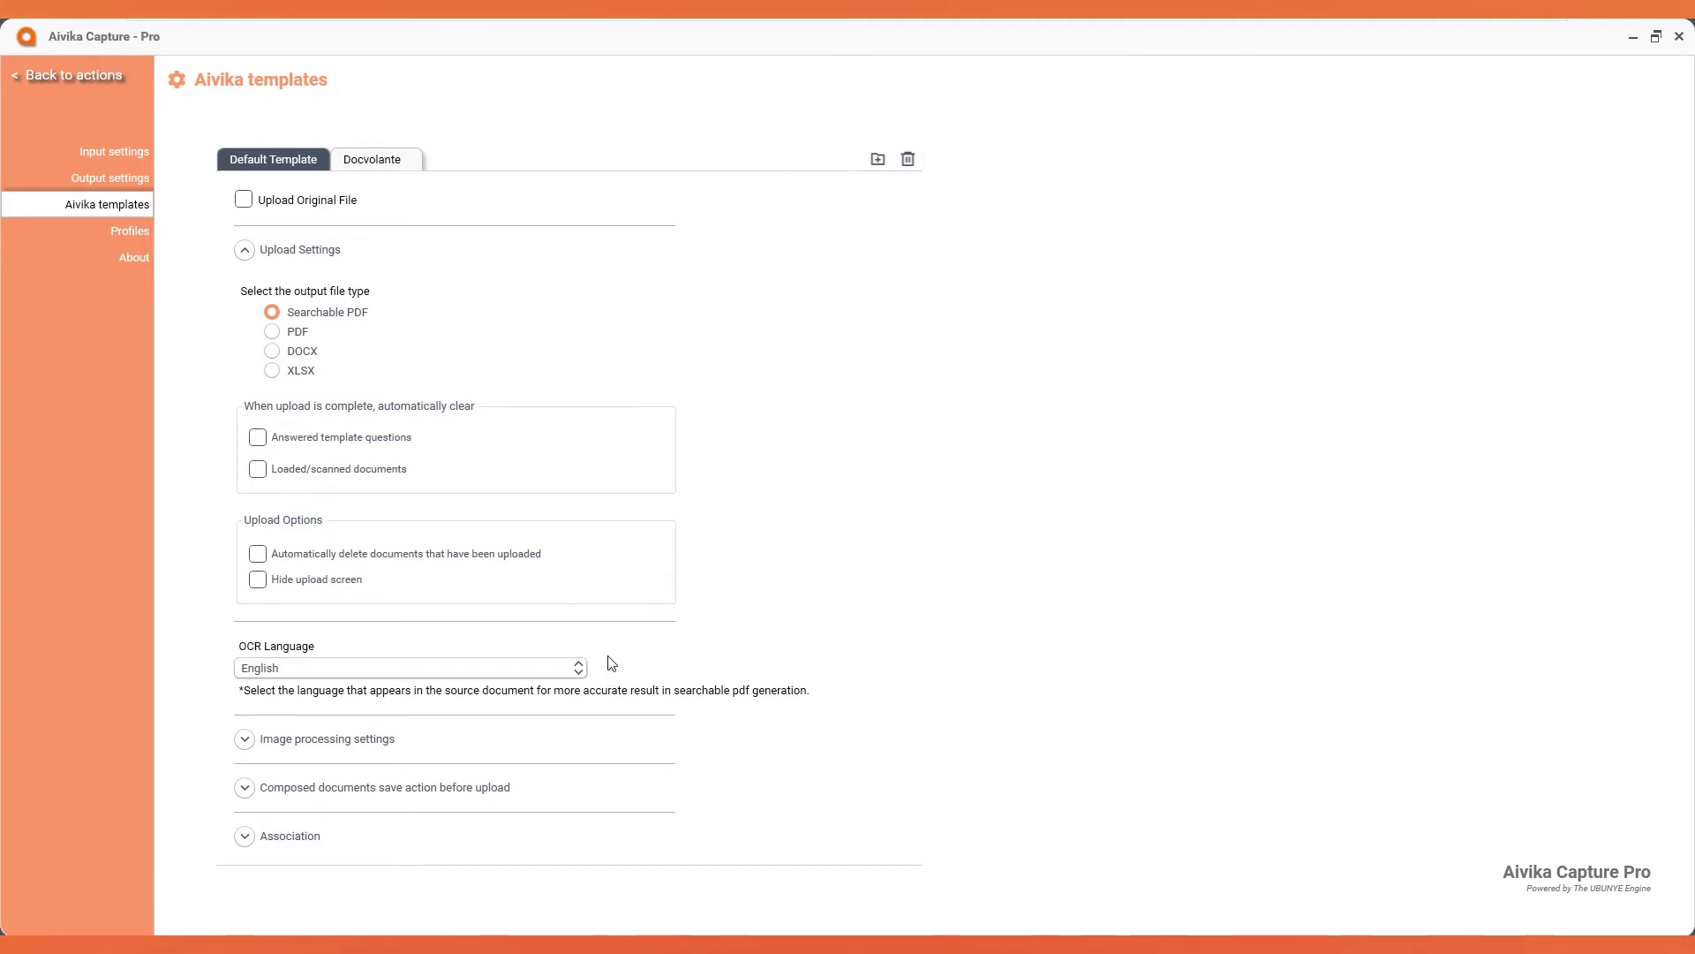
pyautogui.click(245, 250)
# Enable image processing for the Default Template
pyautogui.click(242, 395)
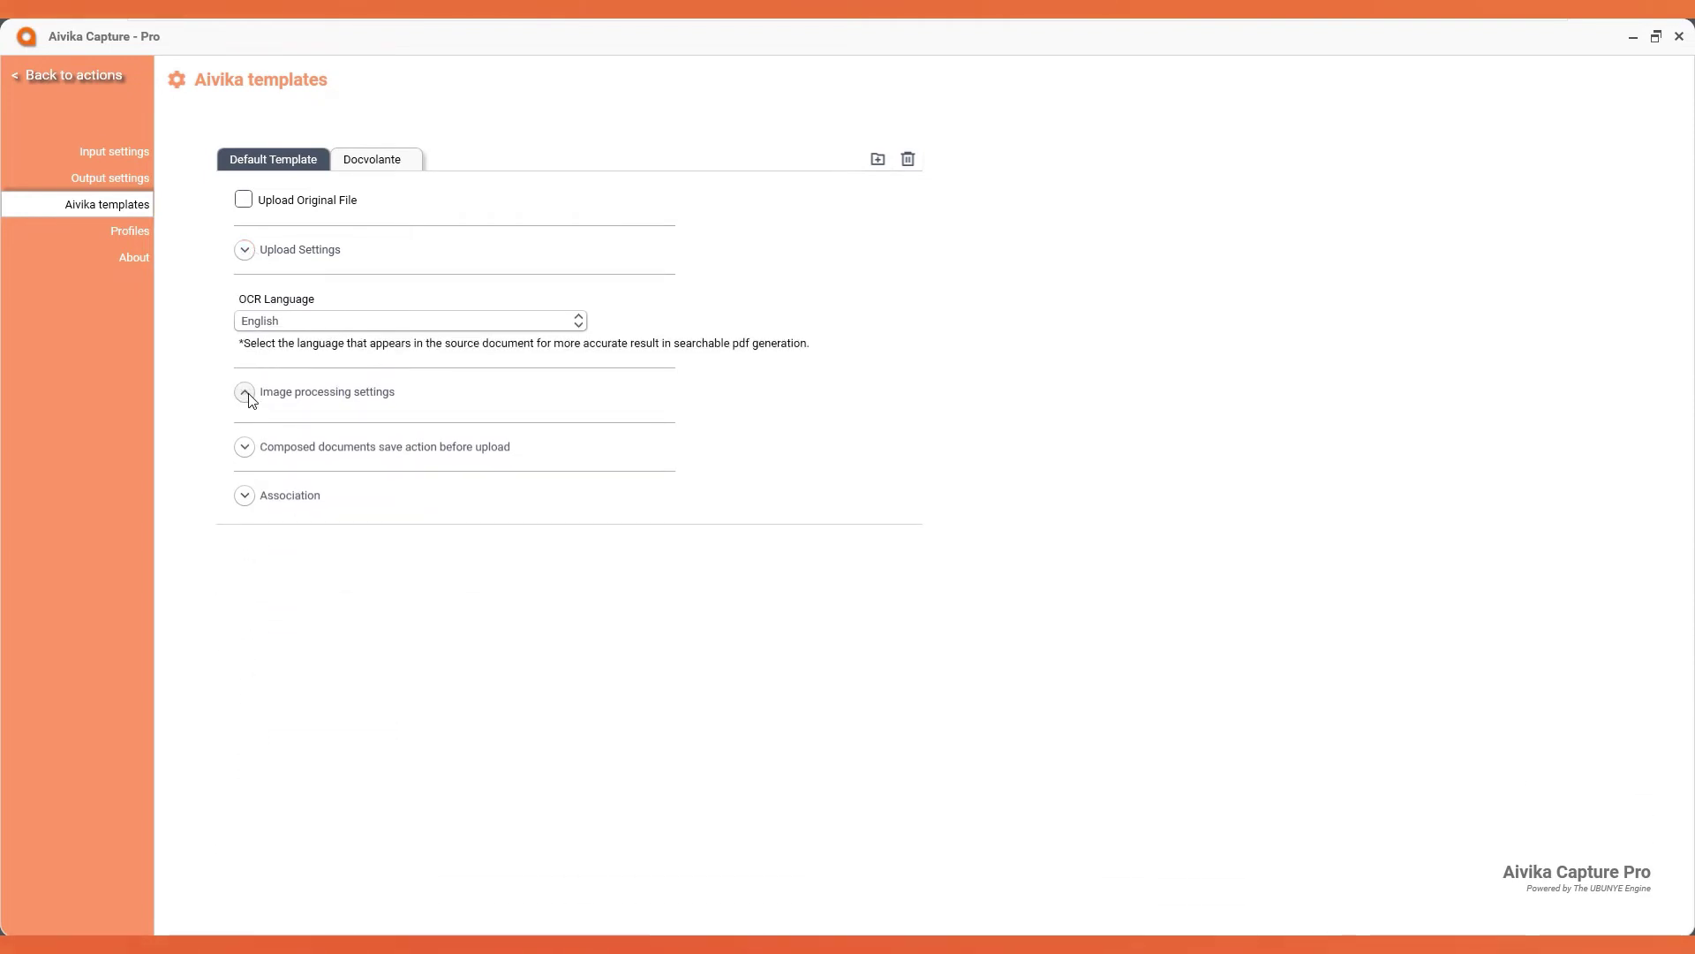
pyautogui.click(316, 425)
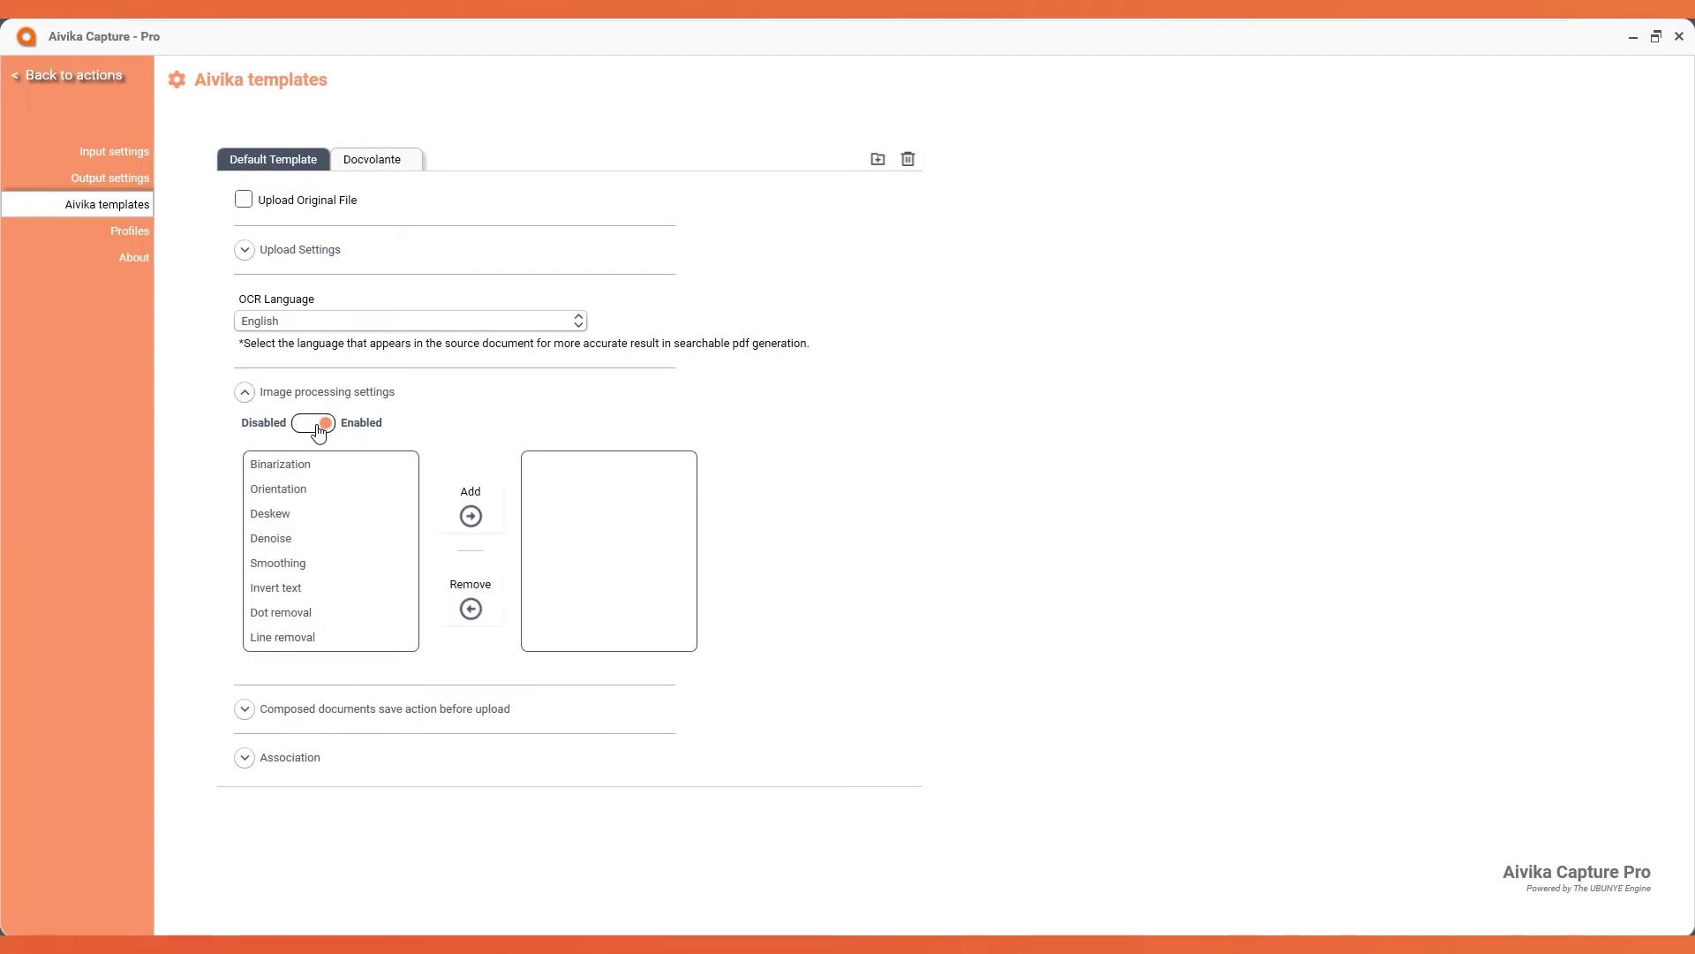
pyautogui.click(245, 392)
# Review the Default Template's composed-document save action and association, and the Docvolante template's association
pyautogui.click(244, 440)
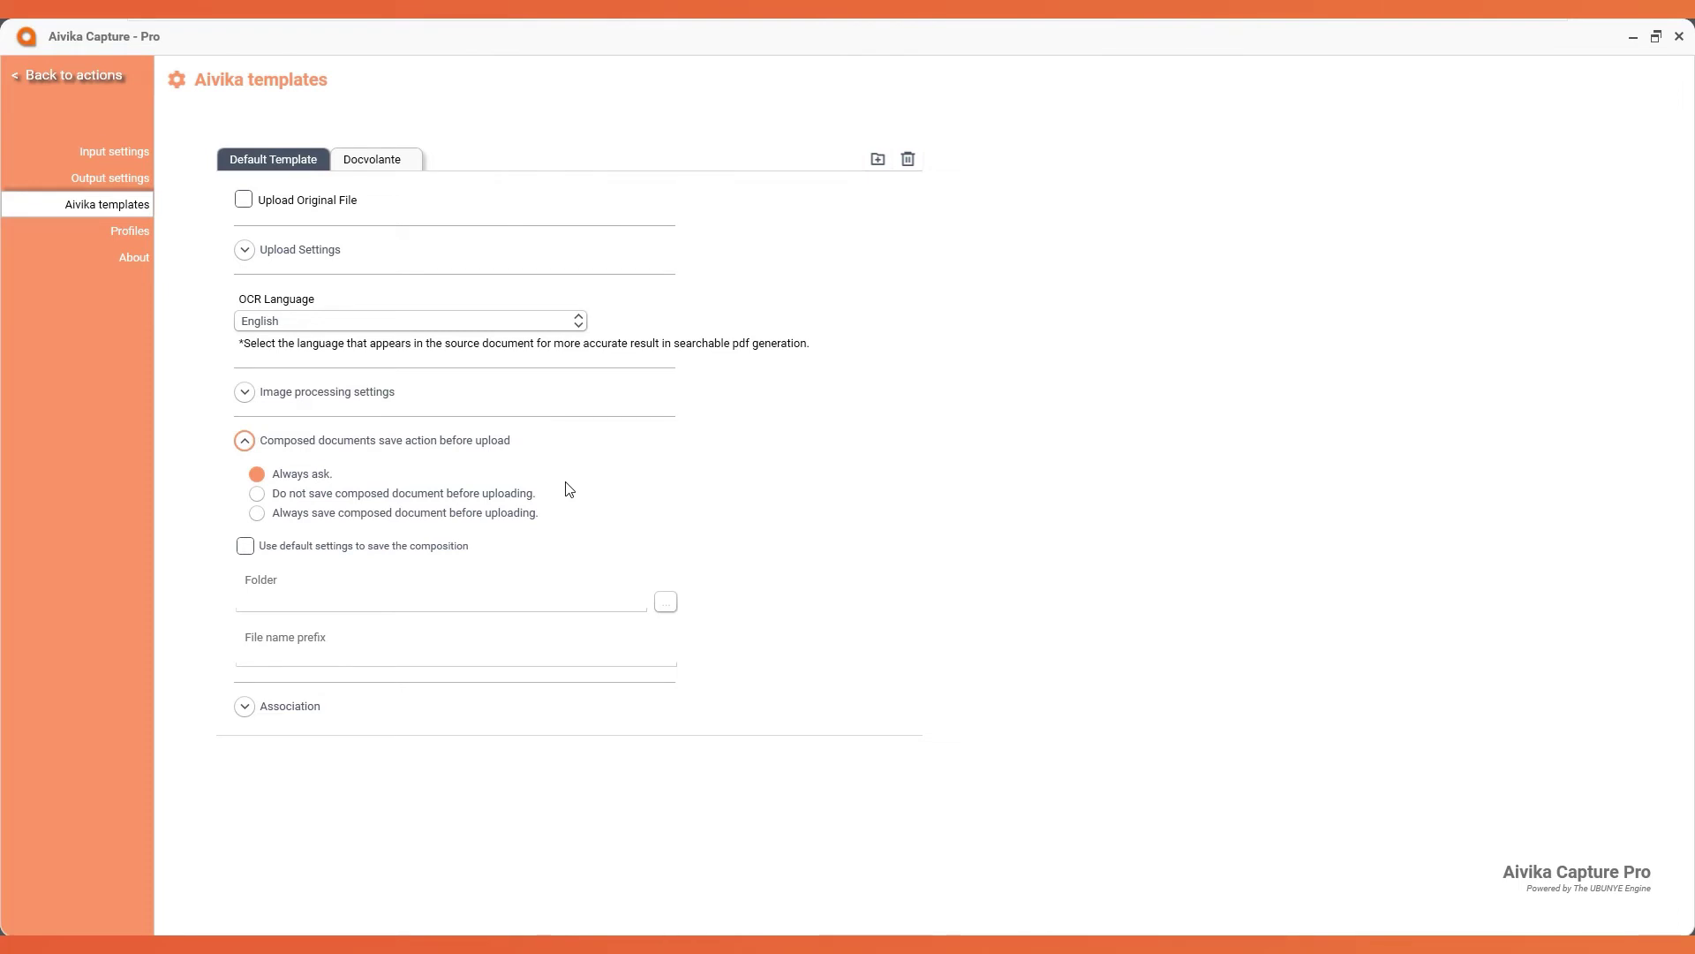
pyautogui.click(366, 518)
pyautogui.click(244, 709)
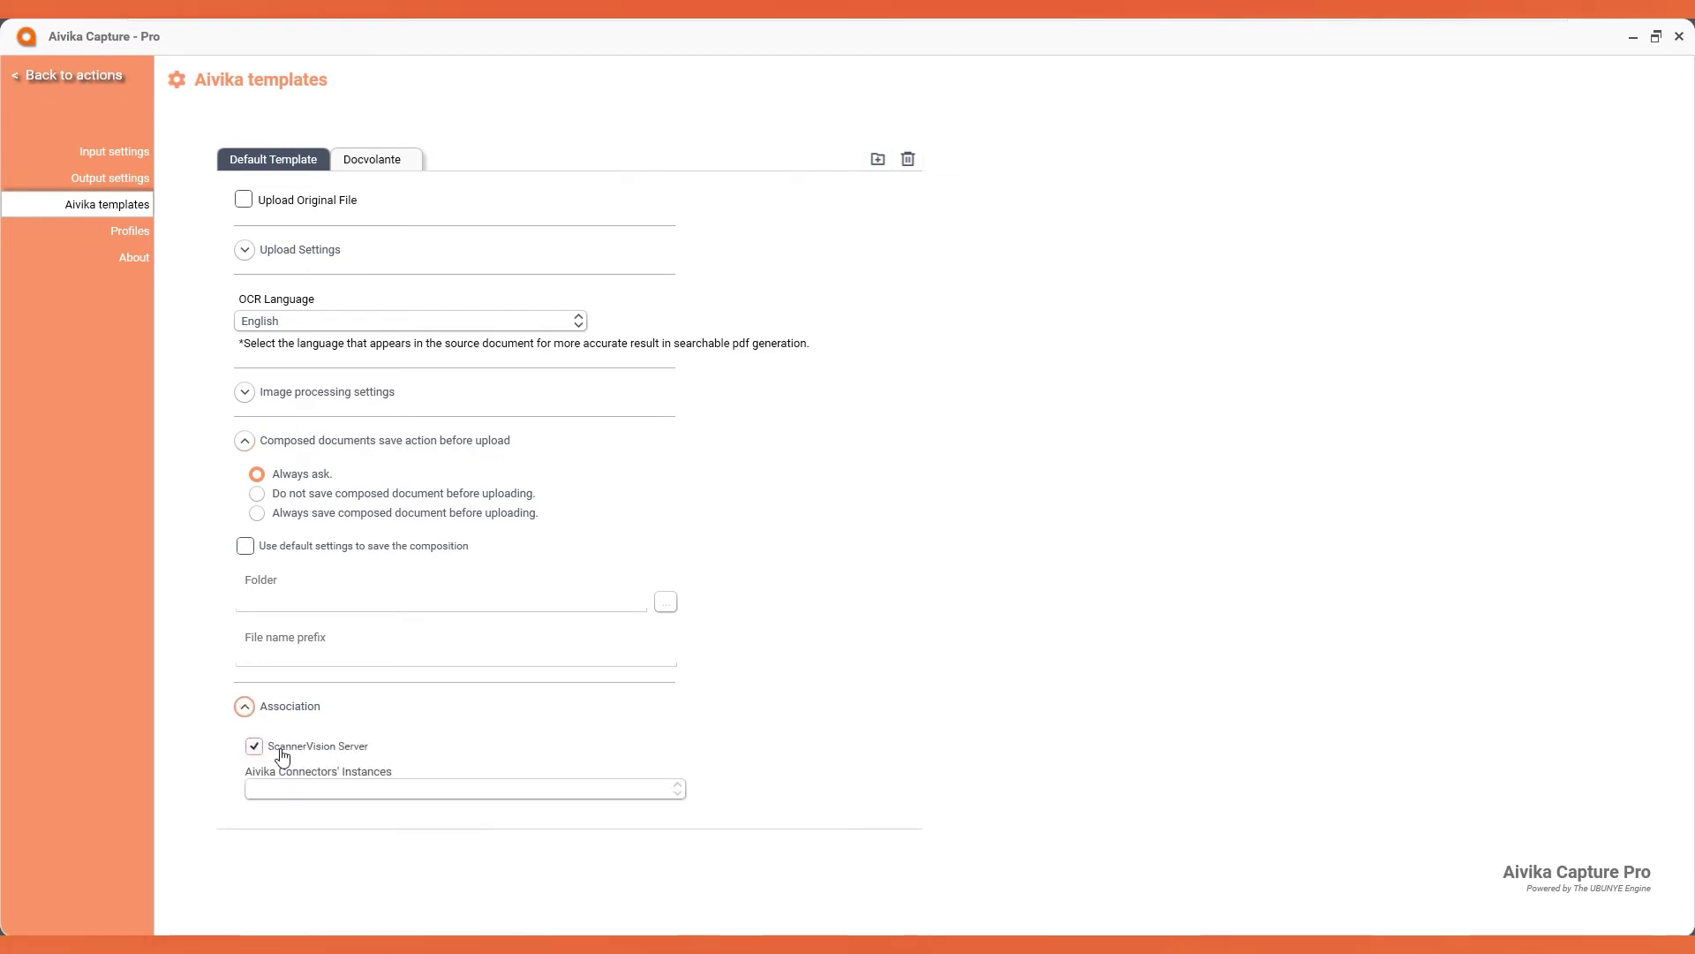
pyautogui.click(370, 164)
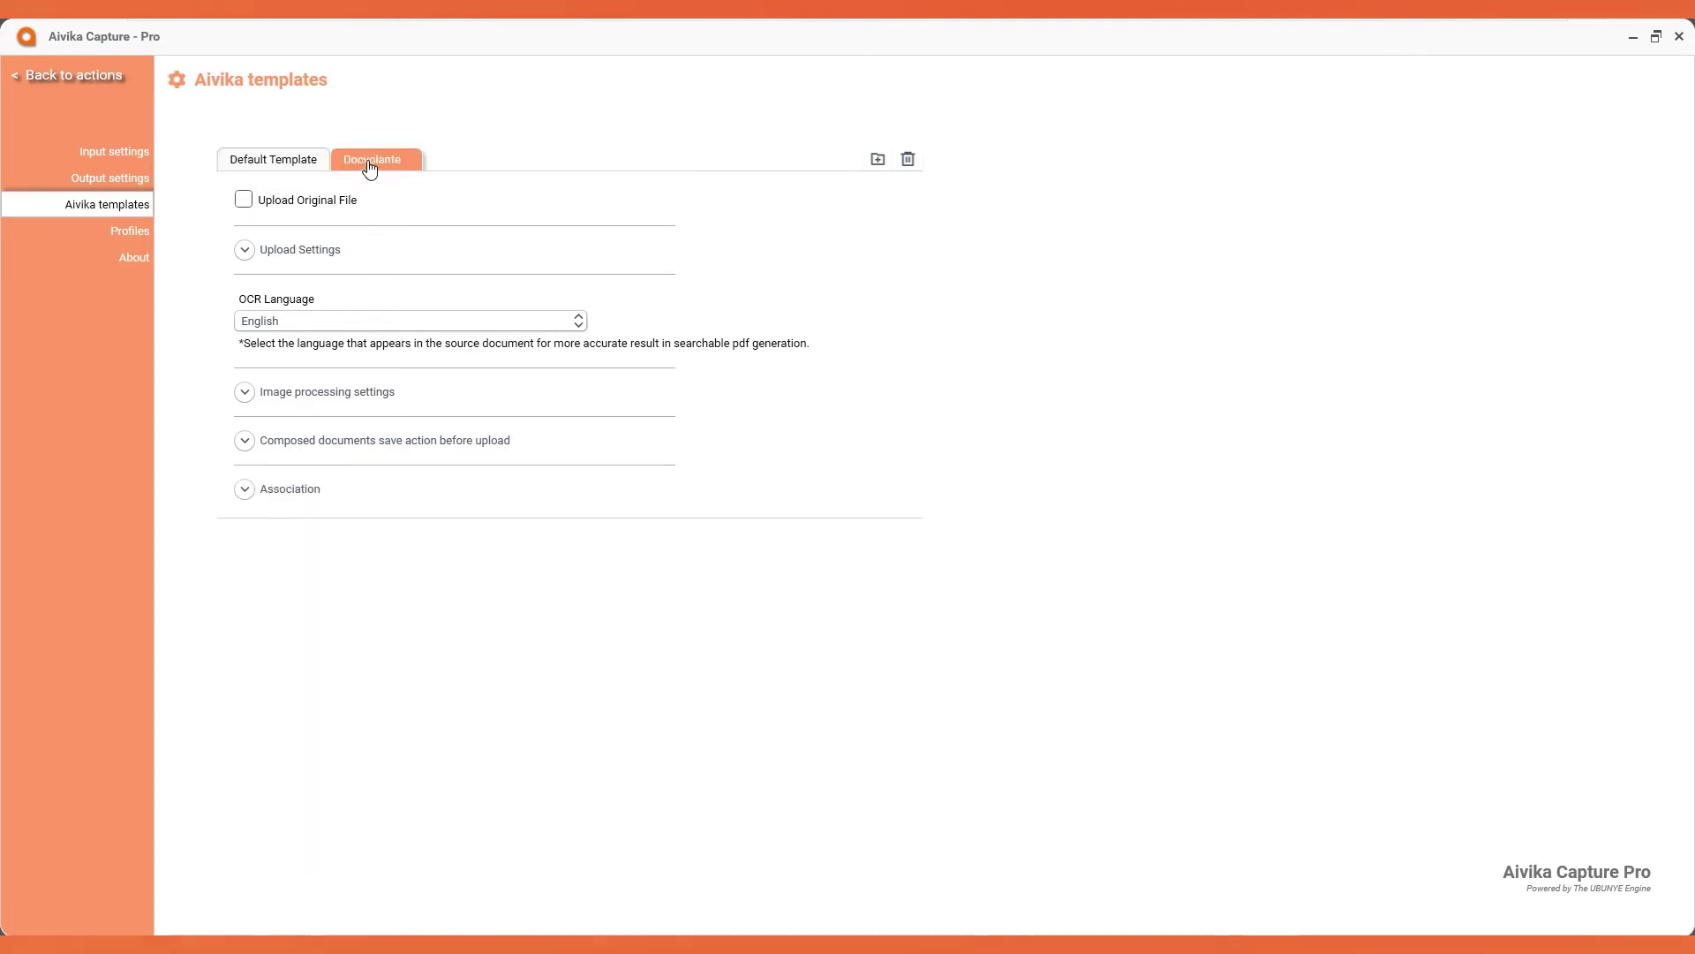
pyautogui.click(244, 489)
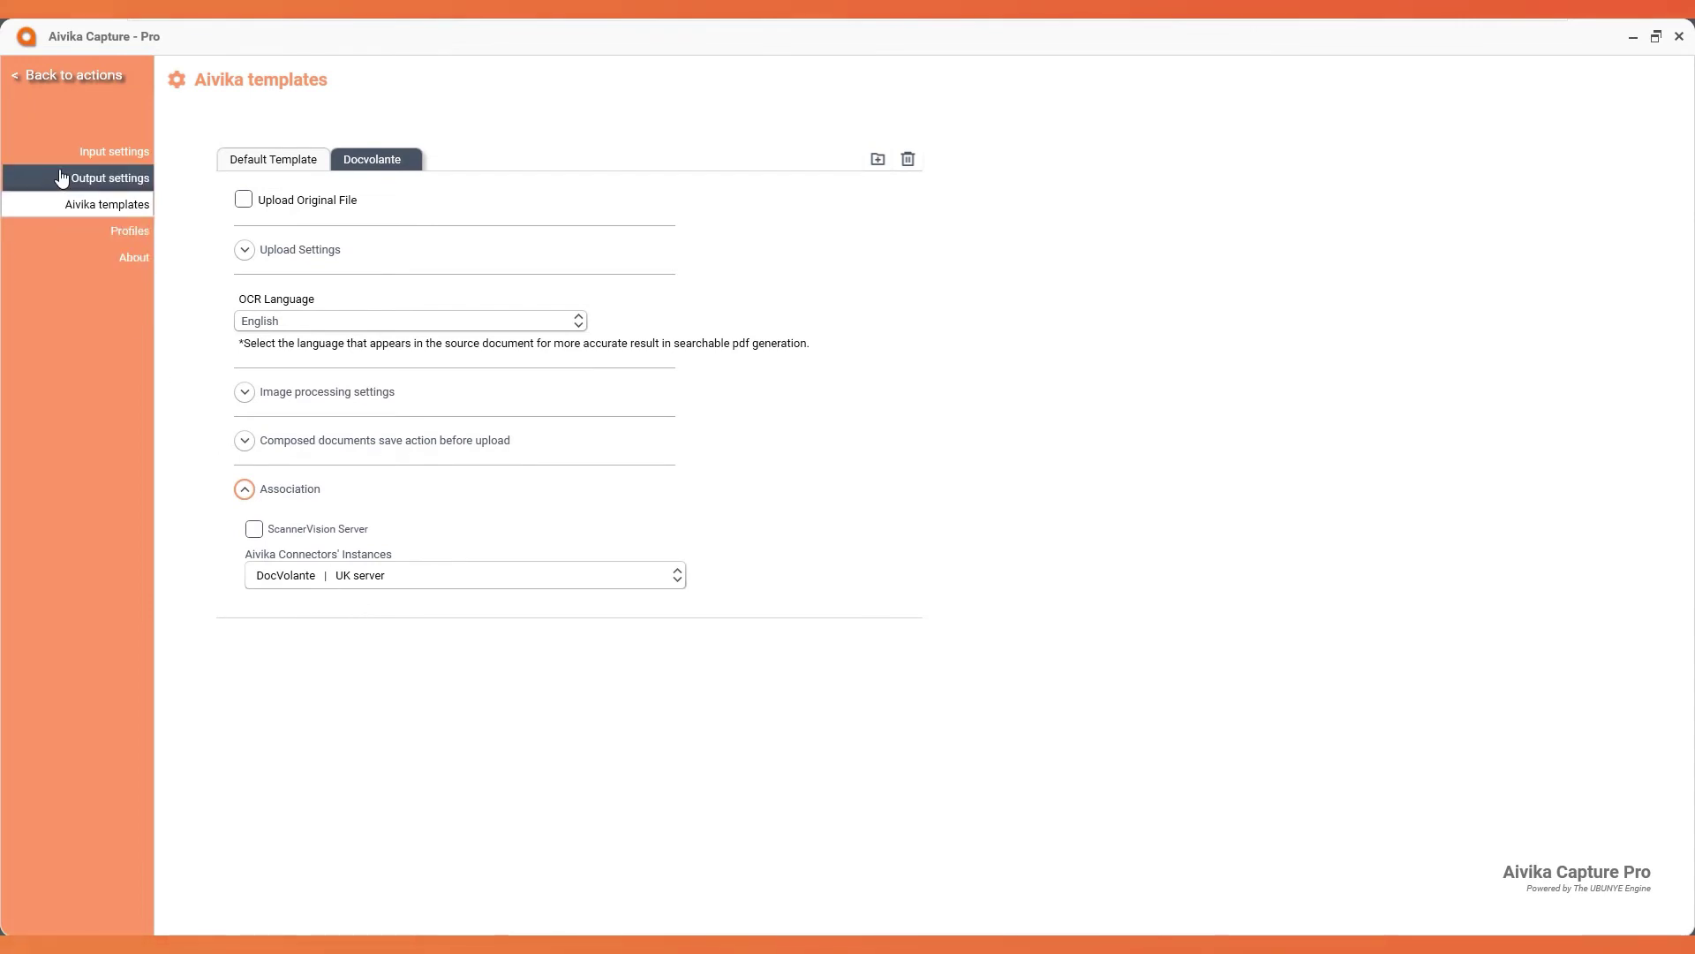
# Review the Default Profile's save location and thumbnail size options, and view the second profile's settings
pyautogui.click(123, 238)
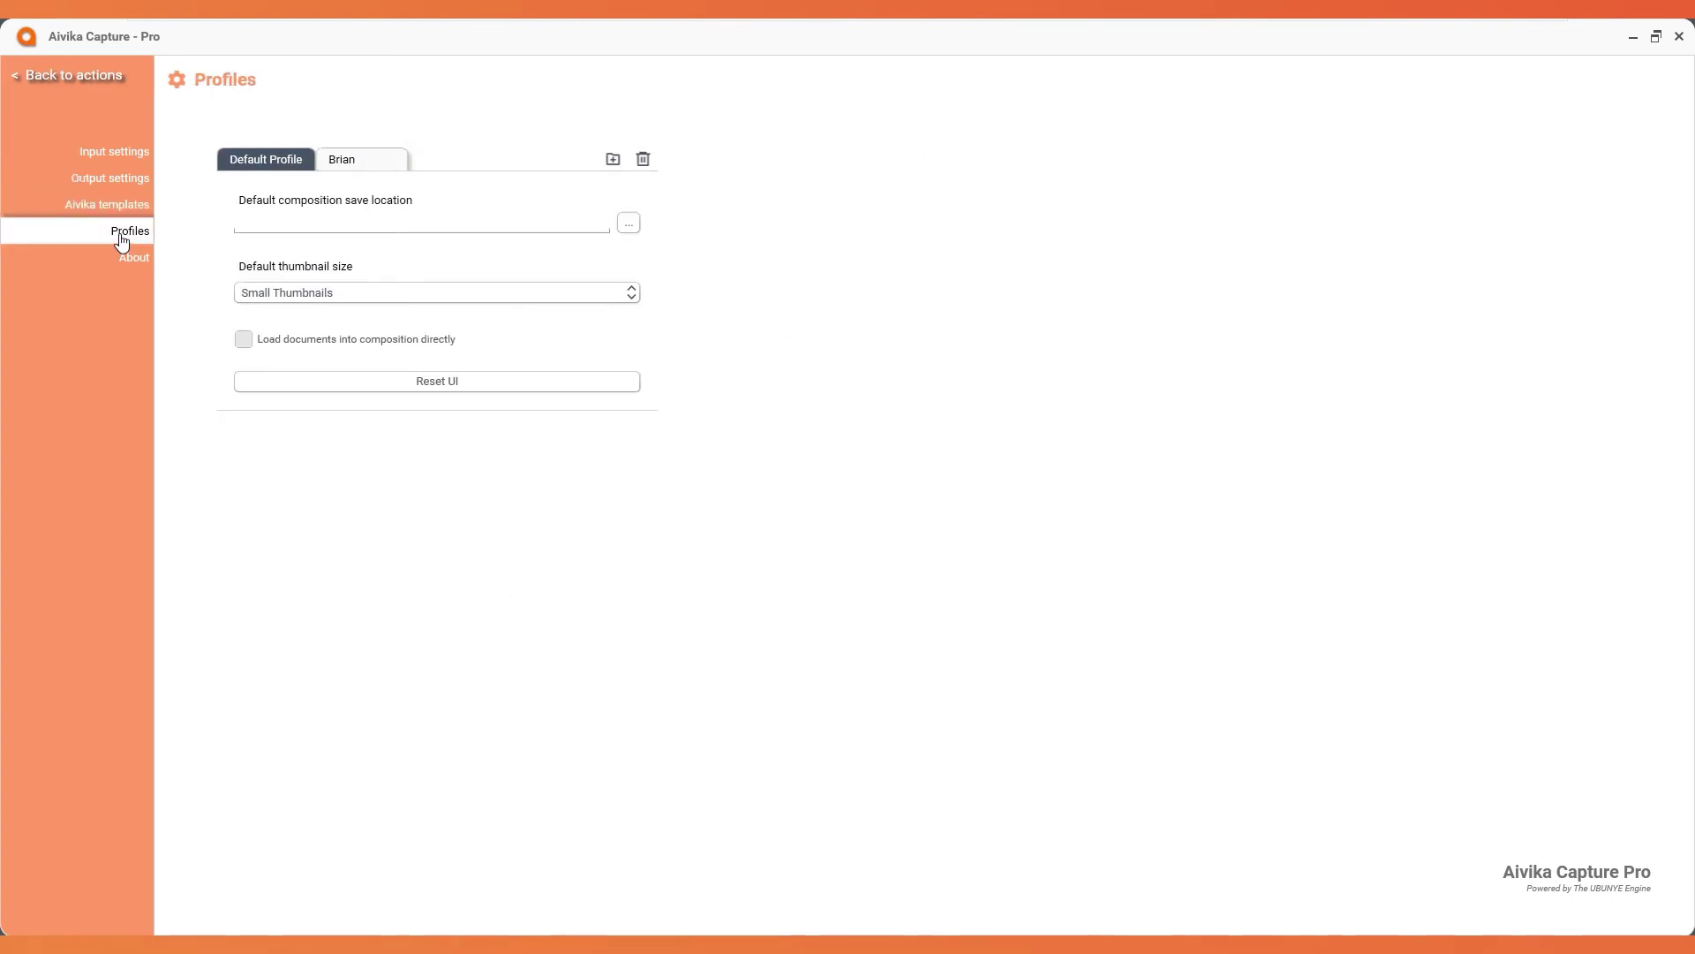
pyautogui.click(249, 221)
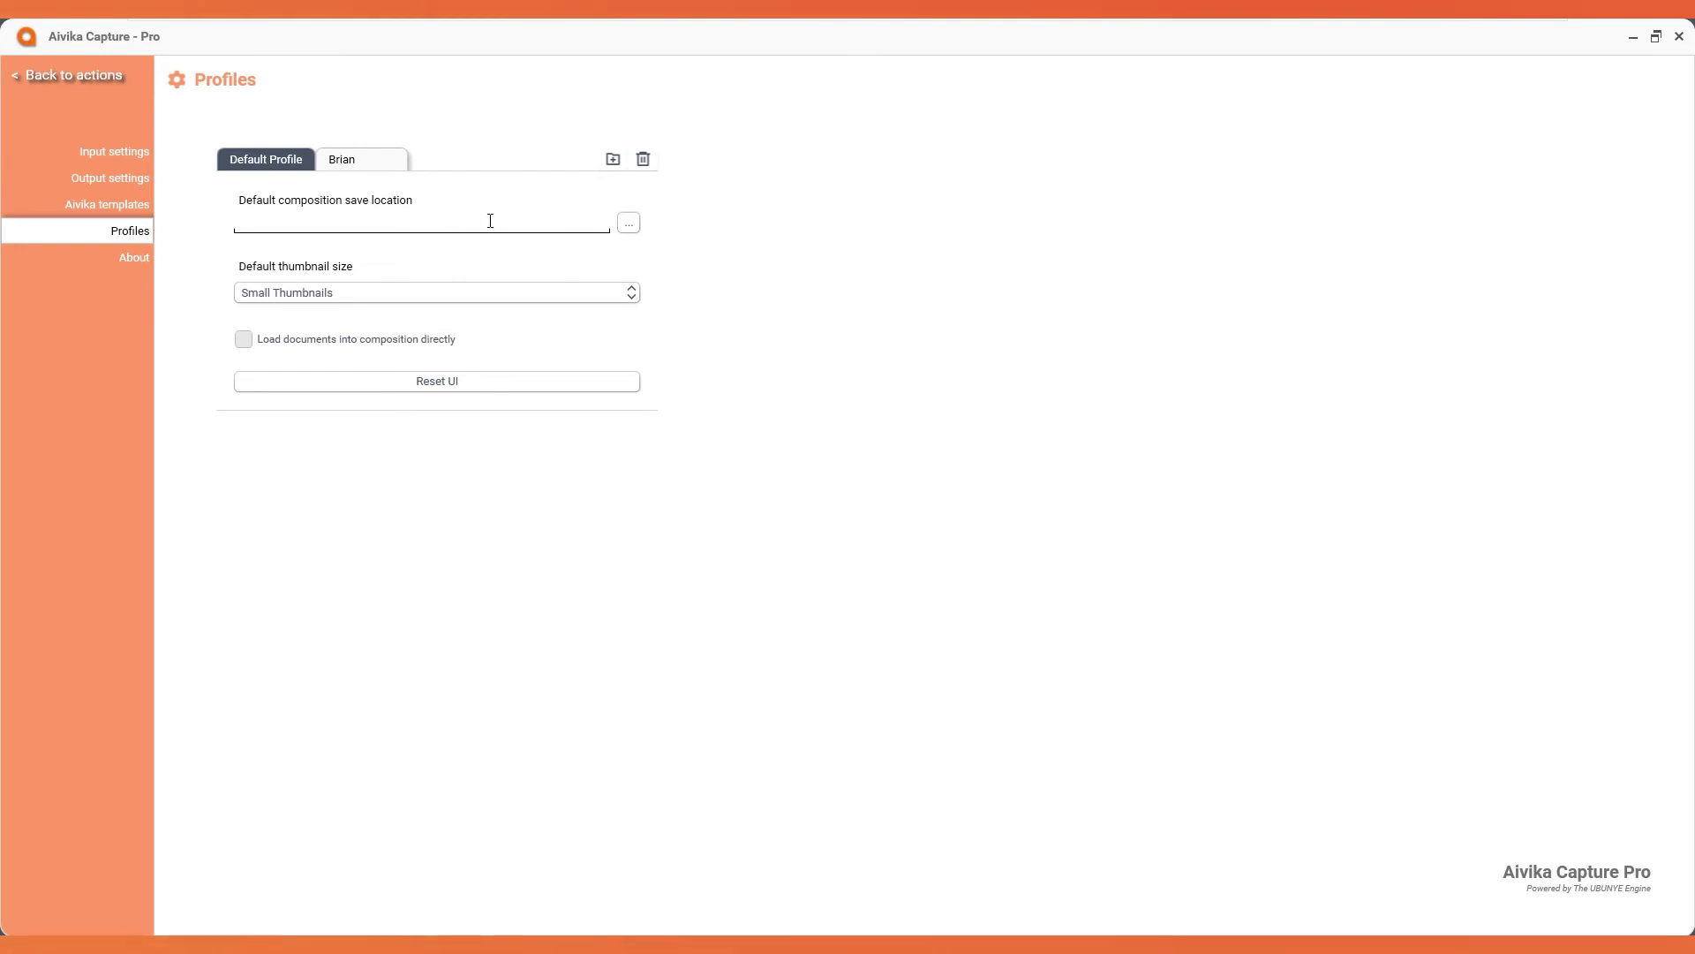
pyautogui.click(332, 294)
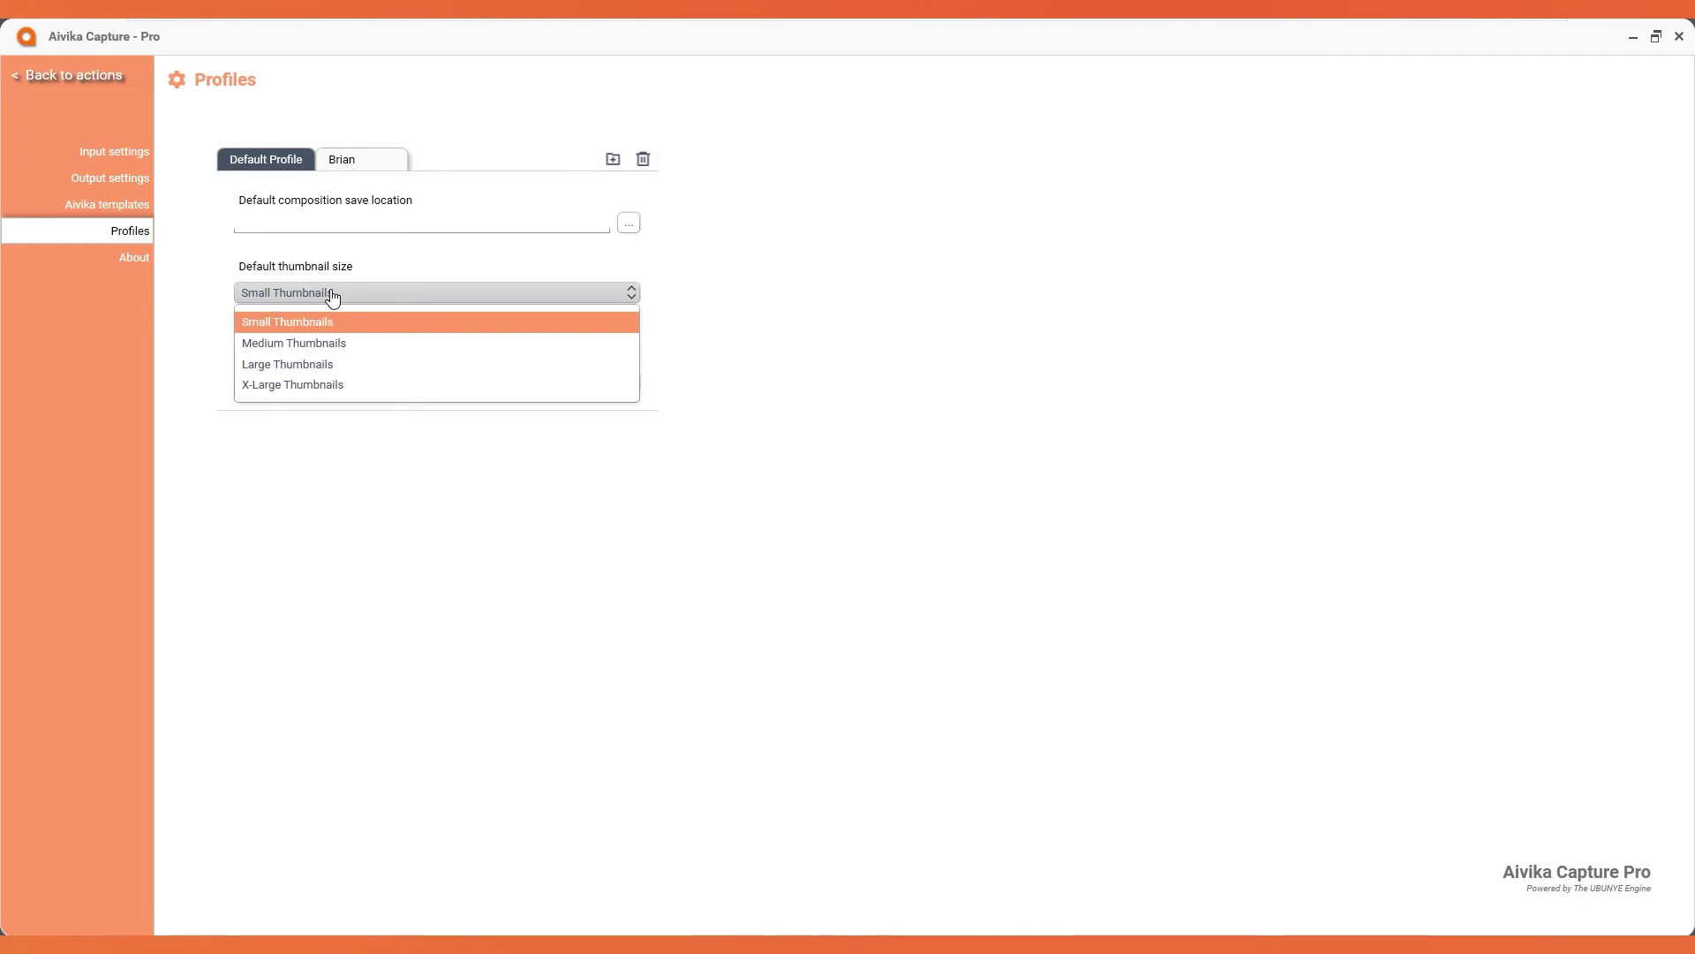
pyautogui.click(332, 294)
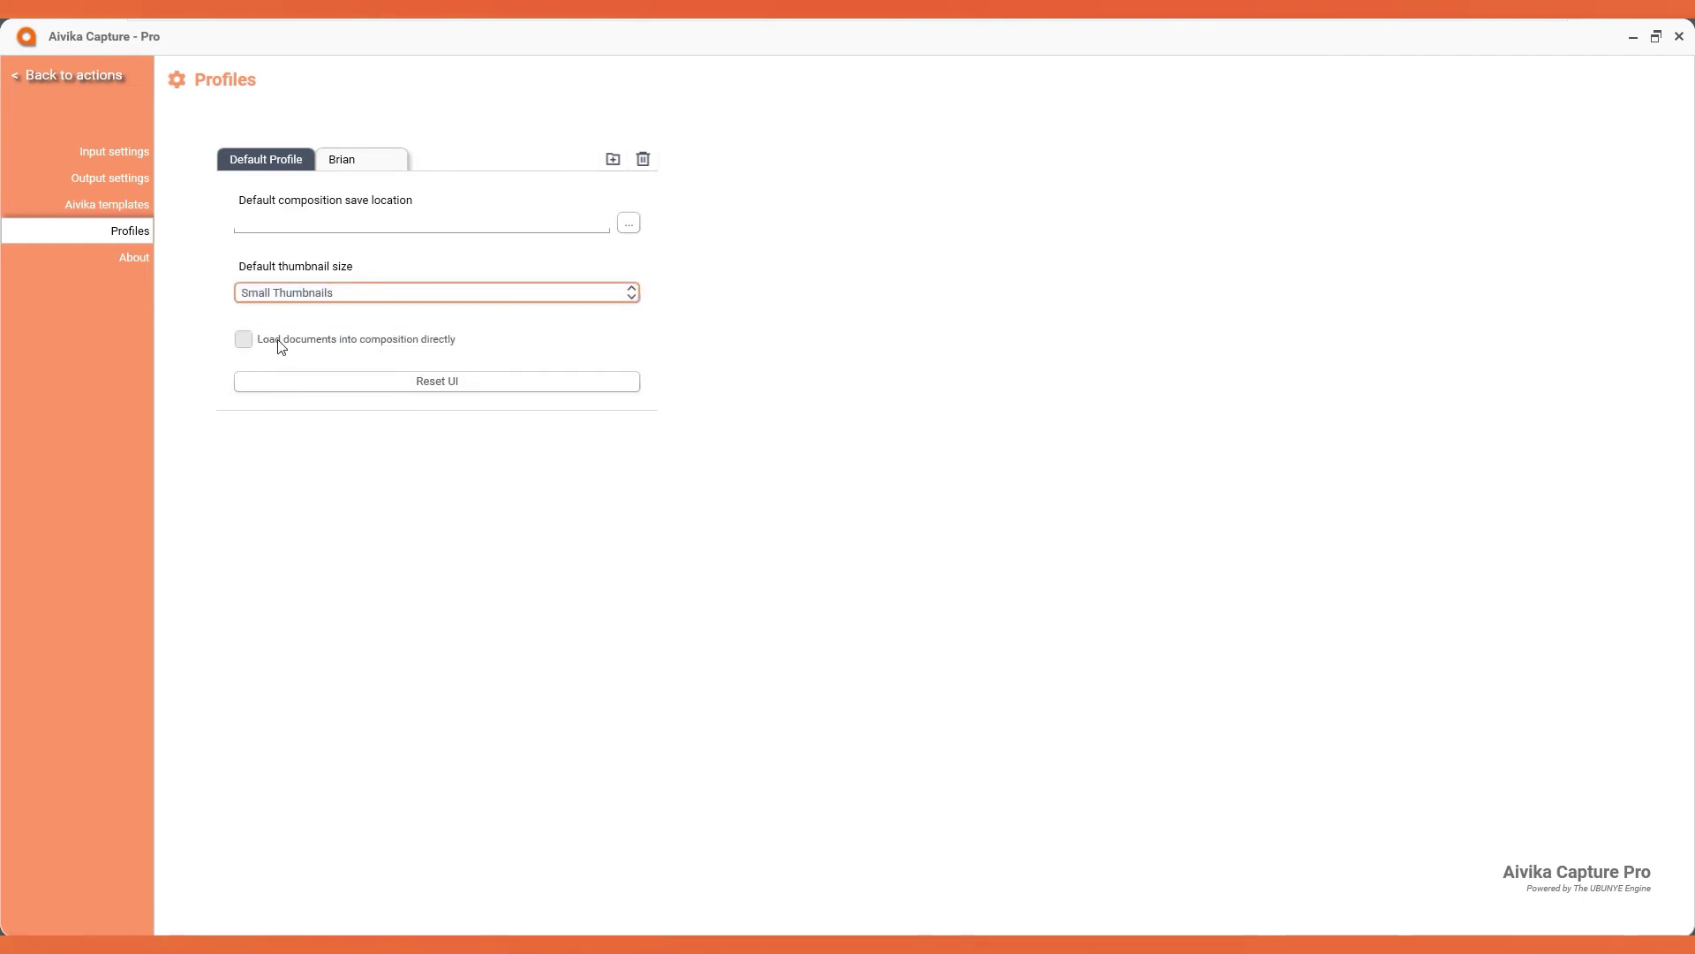
pyautogui.click(349, 161)
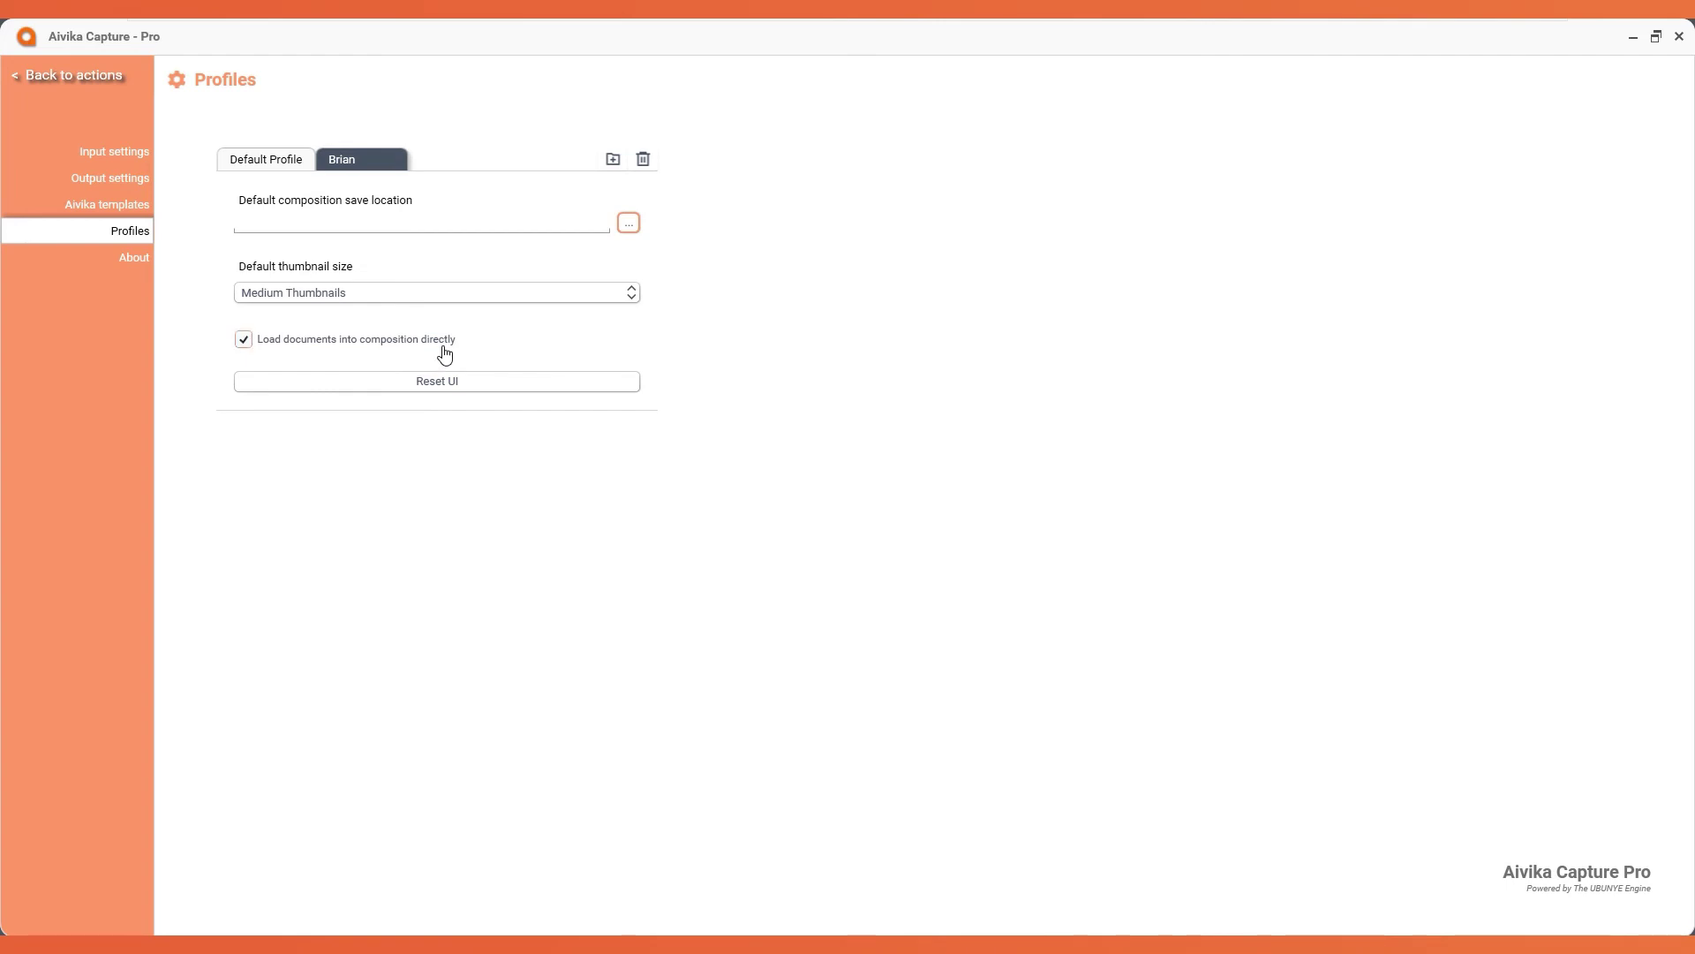
# Check the application's version and license information, and return to the main capture workspace
pyautogui.click(129, 259)
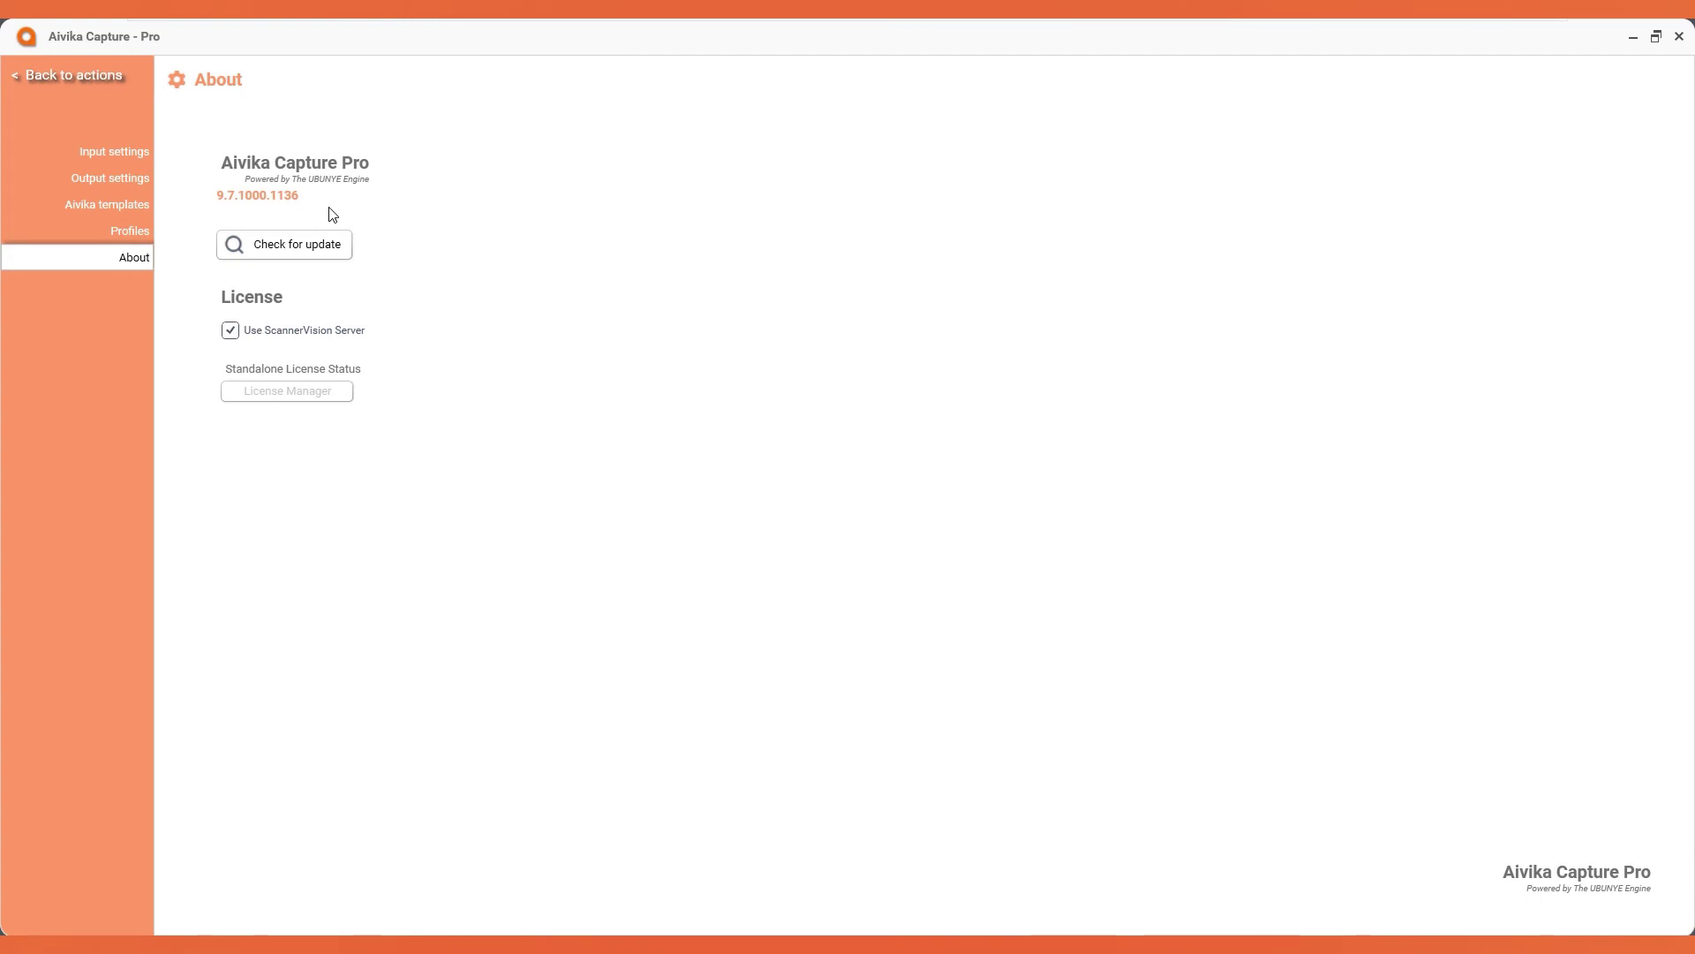
pyautogui.click(81, 77)
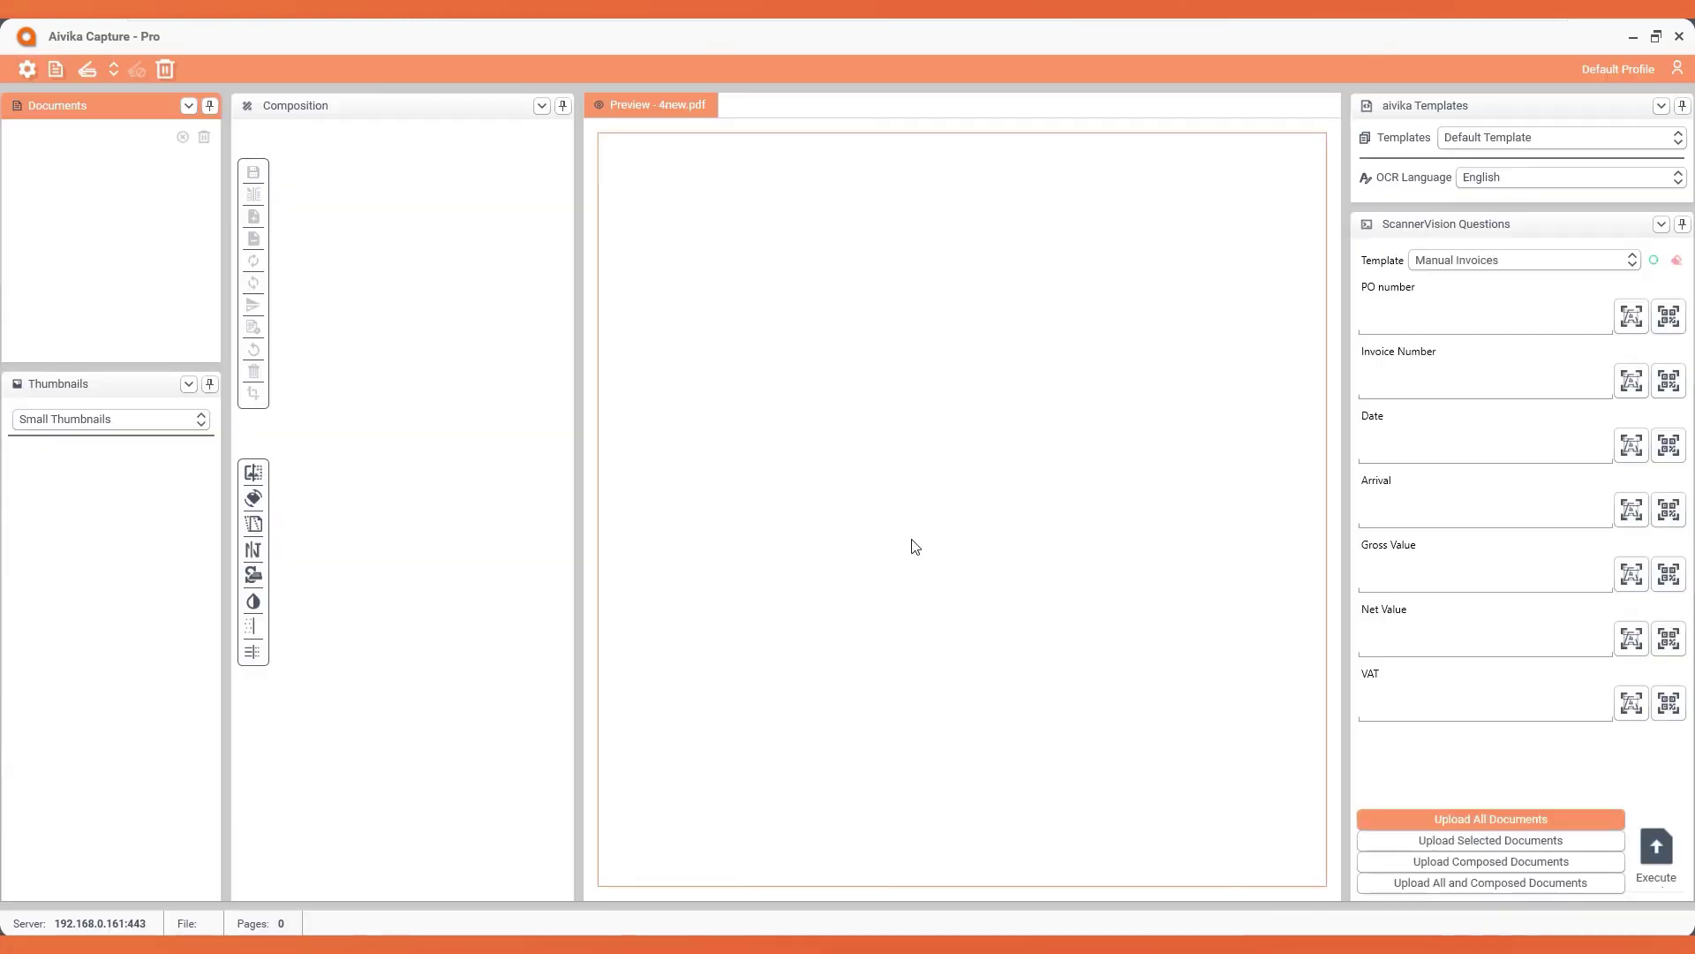